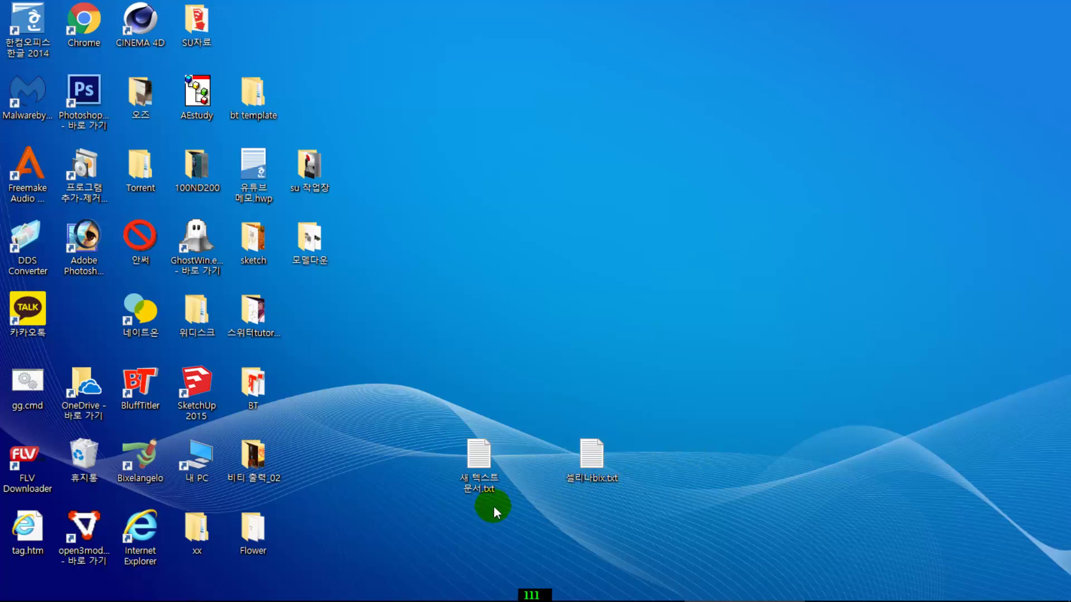
- Start SketchUp 2015 with an empty model and search the 3D Warehouse for "photo frame"
{"action": "left_click", "coordinate": [176, 397]}
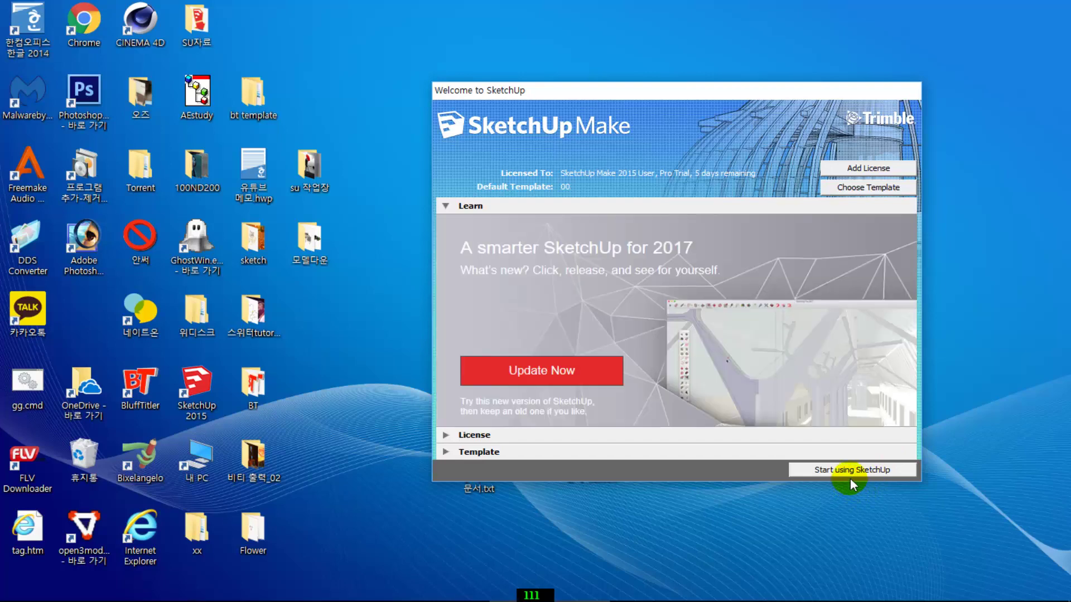
{"action": "left_click", "coordinate": [857, 470]}
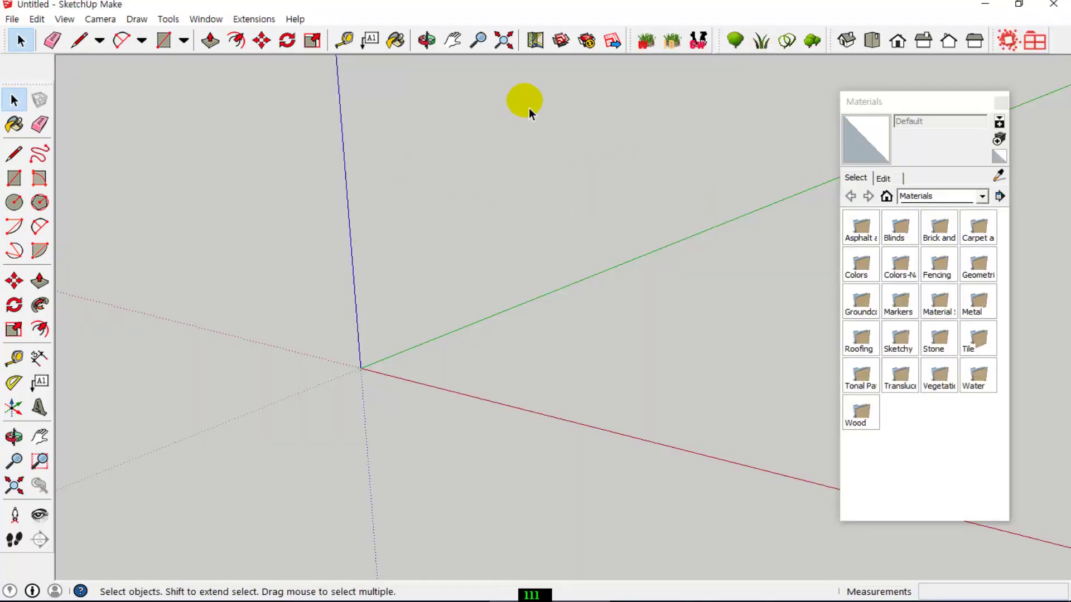
{"action": "left_click", "coordinate": [559, 47]}
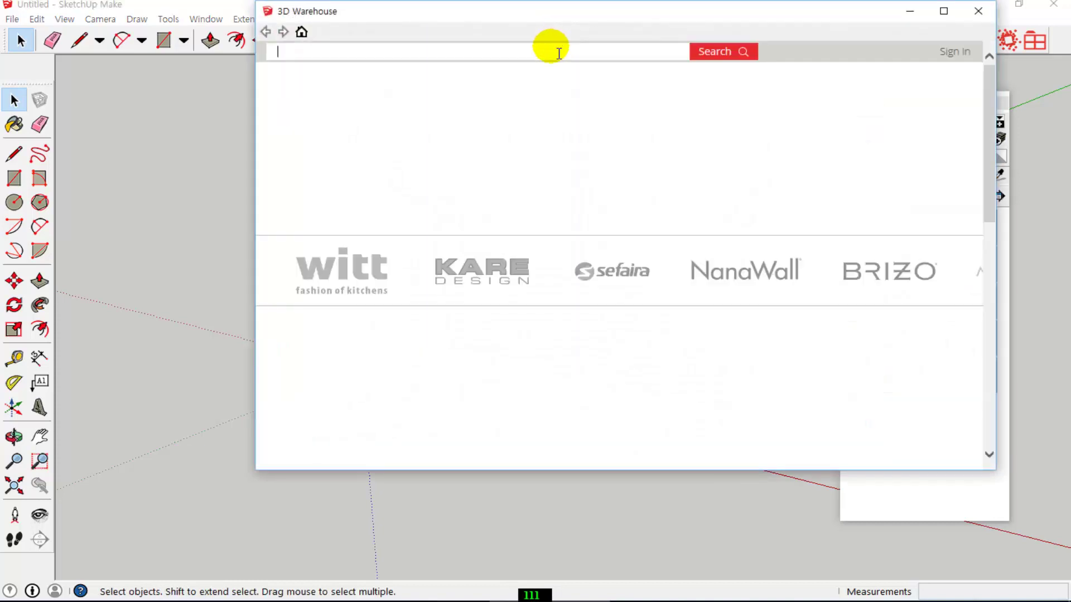
{"action": "left_click", "coordinate": [428, 51]}
{"action": "type", "text": "ph"}
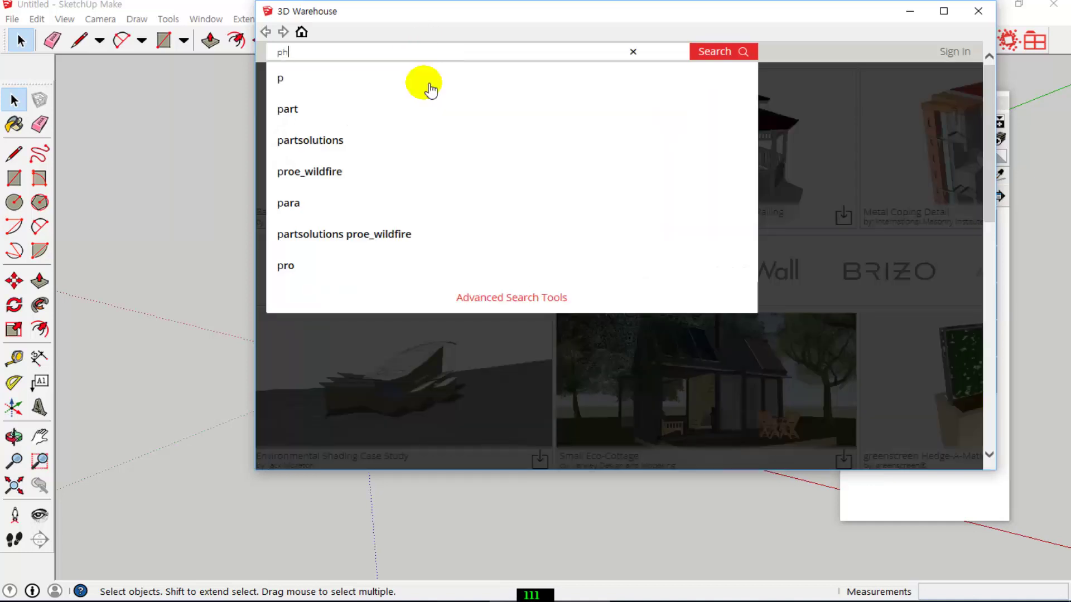
{"action": "type", "text": "oto "}
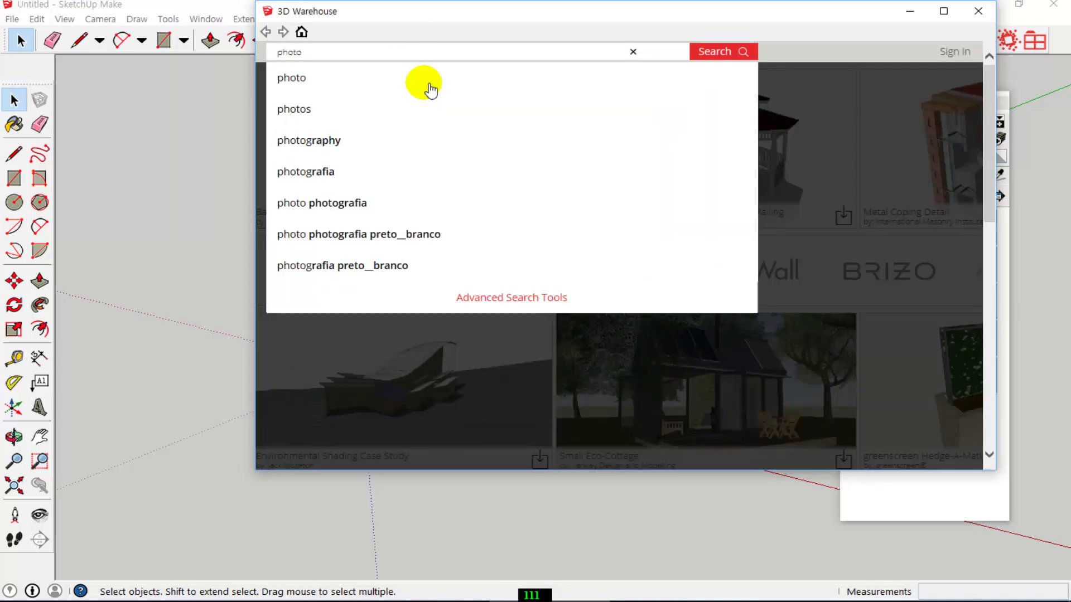
{"action": "type", "text": "frame"}
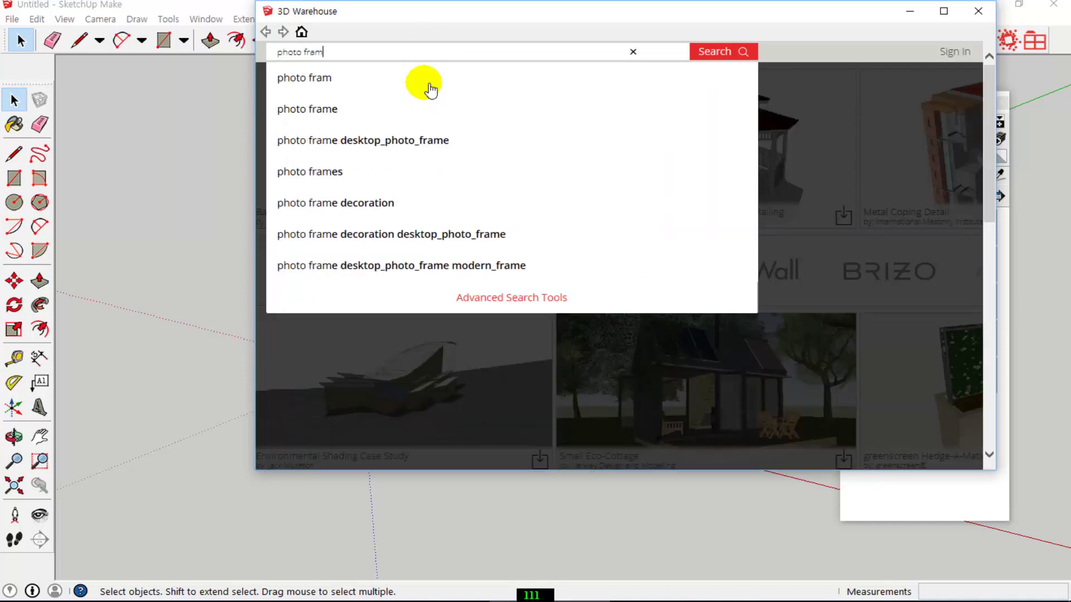
{"action": "left_click", "coordinate": [707, 54]}
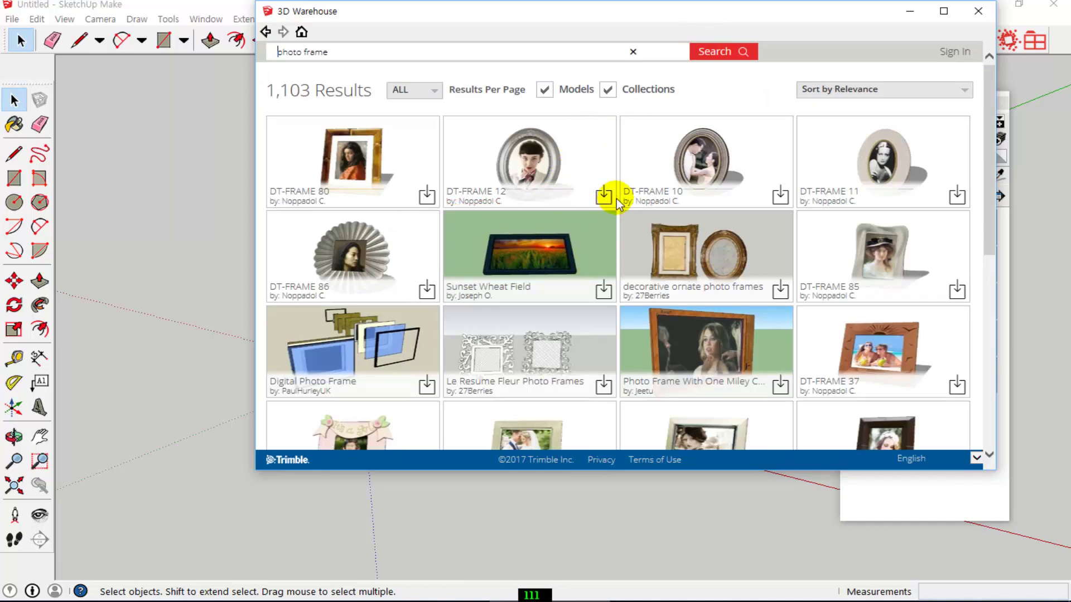
- Download the DT-FRAME 35 photo frame directly into the model and place it near the origin
{"action": "scroll", "coordinate": [616, 198], "scroll_direction": "down", "scroll_amount": 5}
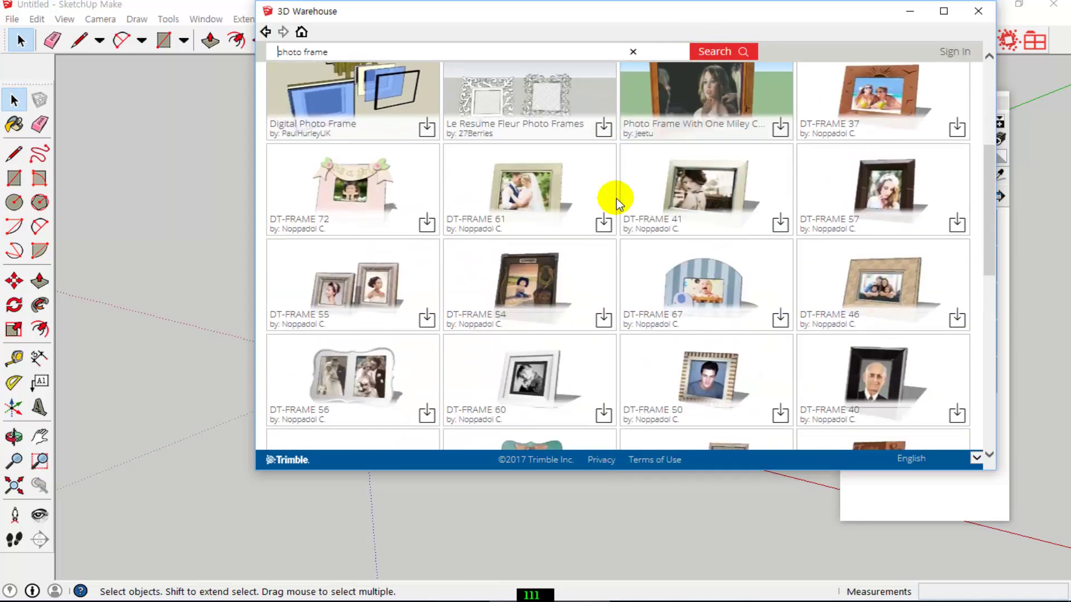
{"action": "scroll", "coordinate": [617, 199], "scroll_direction": "down", "scroll_amount": 3}
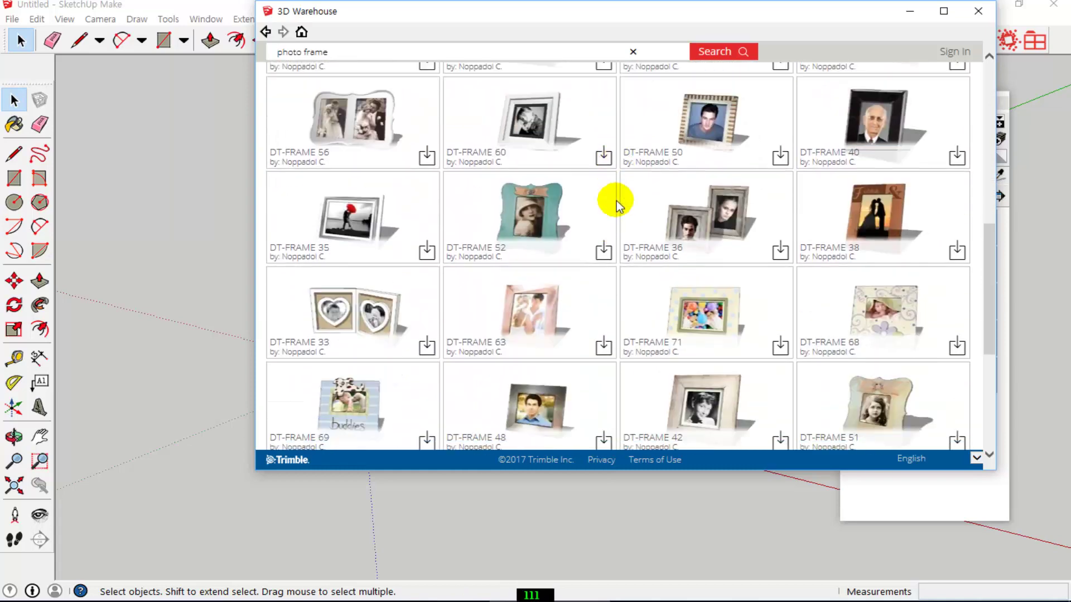
{"action": "scroll", "coordinate": [617, 201], "scroll_direction": "down", "scroll_amount": 2}
{"action": "scroll", "coordinate": [614, 198], "scroll_direction": "down", "scroll_amount": 3}
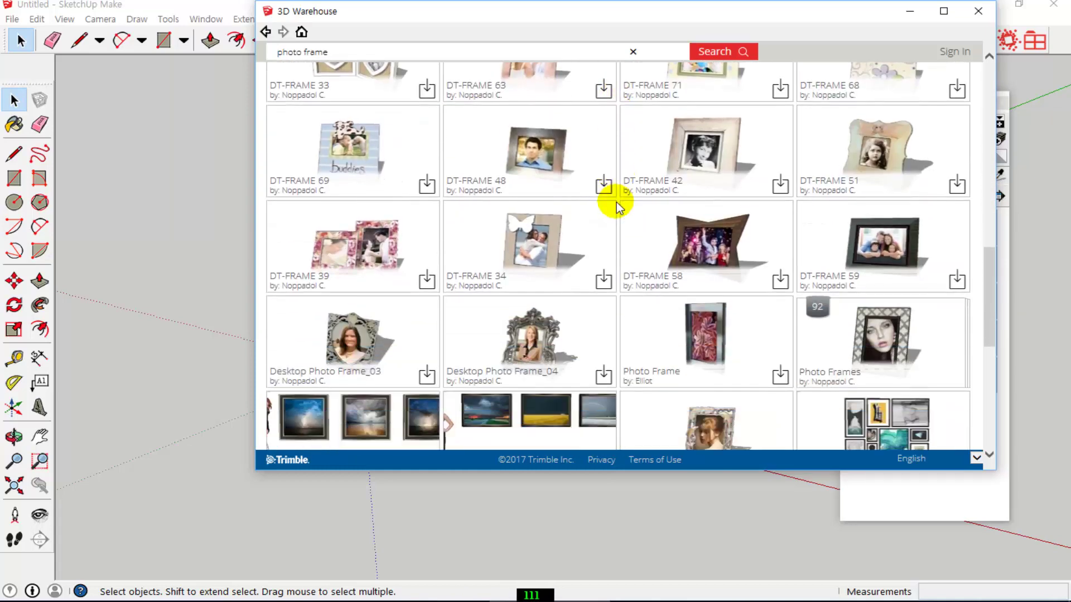
{"action": "scroll", "coordinate": [590, 248], "scroll_direction": "up", "scroll_amount": 3}
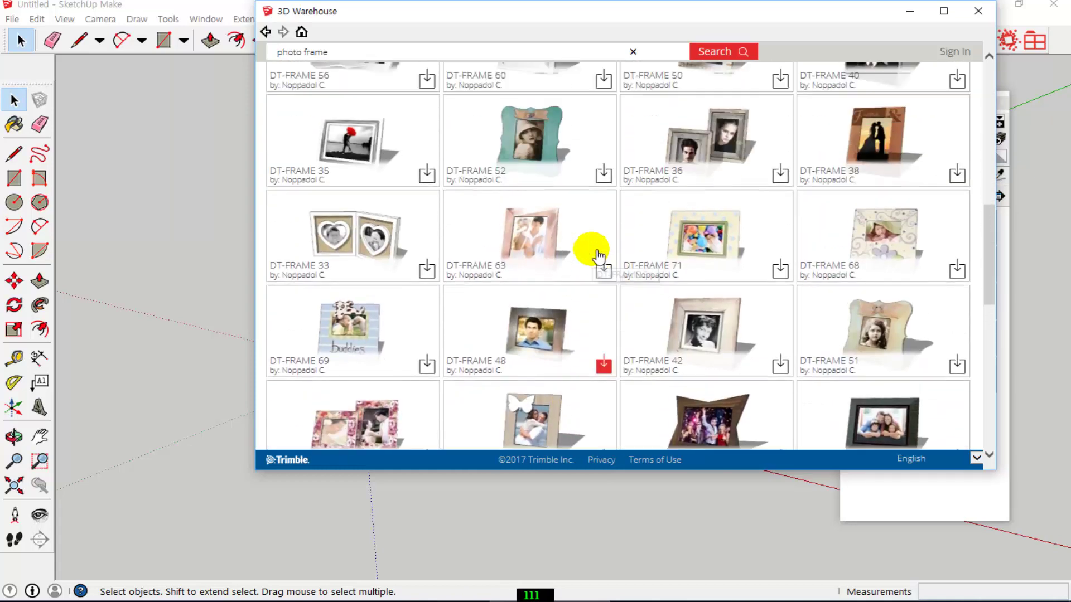
{"action": "scroll", "coordinate": [596, 252], "scroll_direction": "up", "scroll_amount": 2}
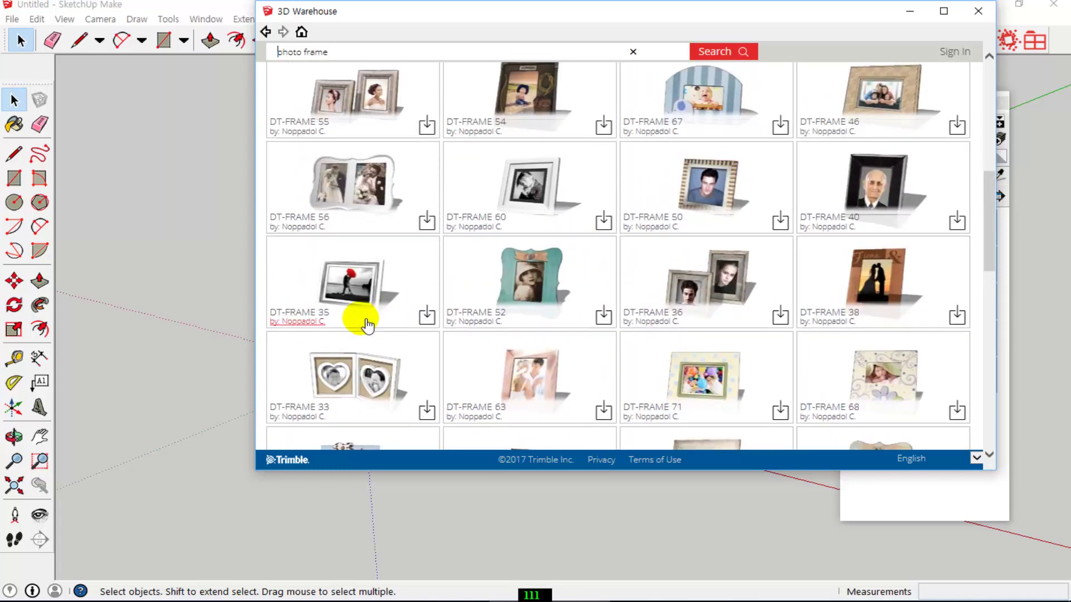
{"action": "left_click", "coordinate": [363, 305]}
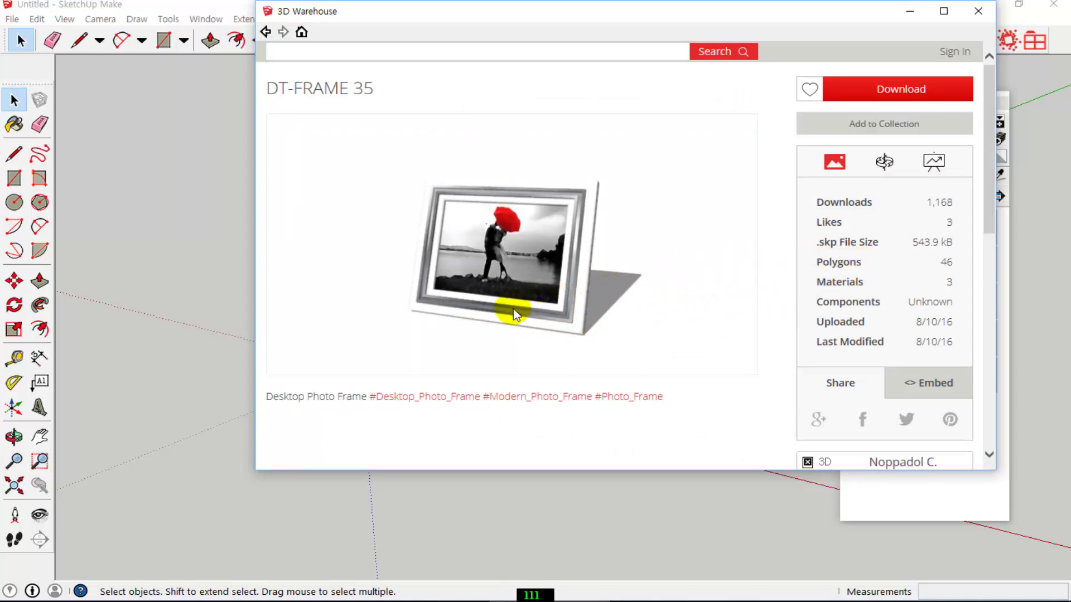
{"action": "left_click", "coordinate": [881, 94]}
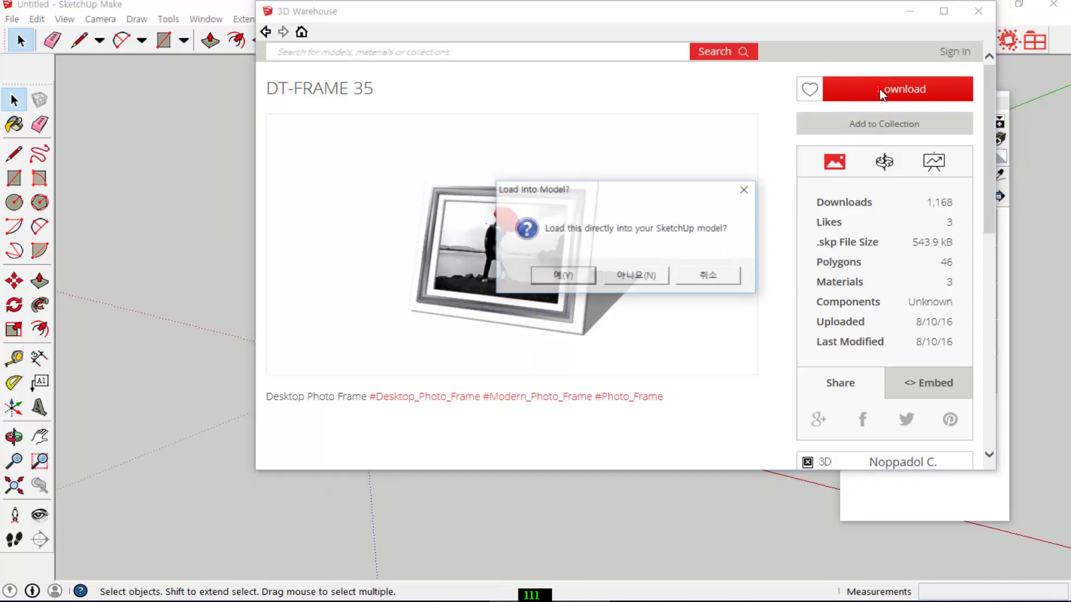
{"action": "left_click", "coordinate": [553, 276]}
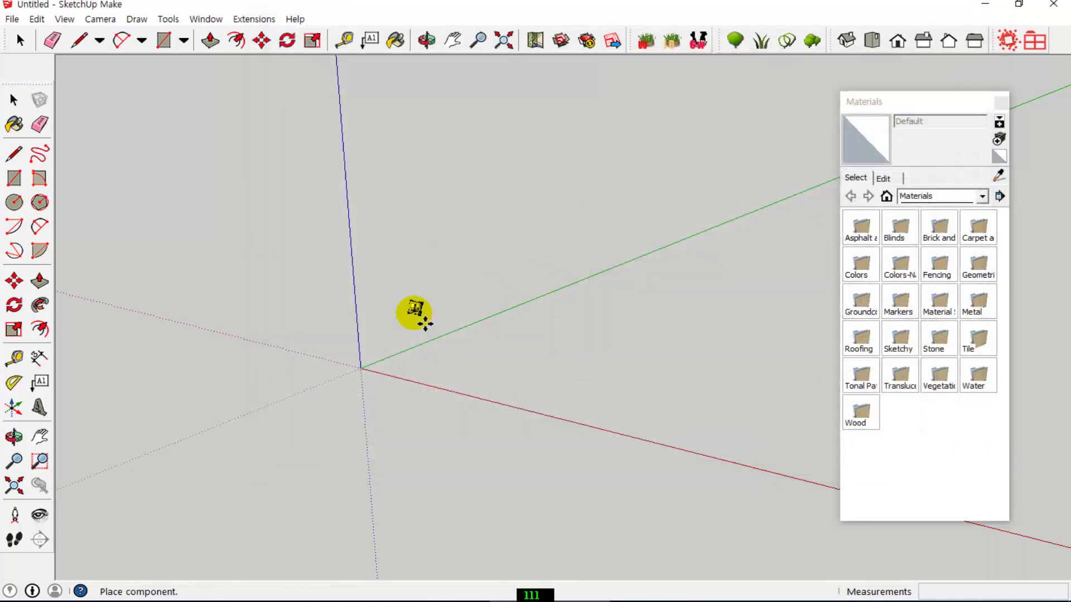
{"action": "left_click", "coordinate": [394, 288]}
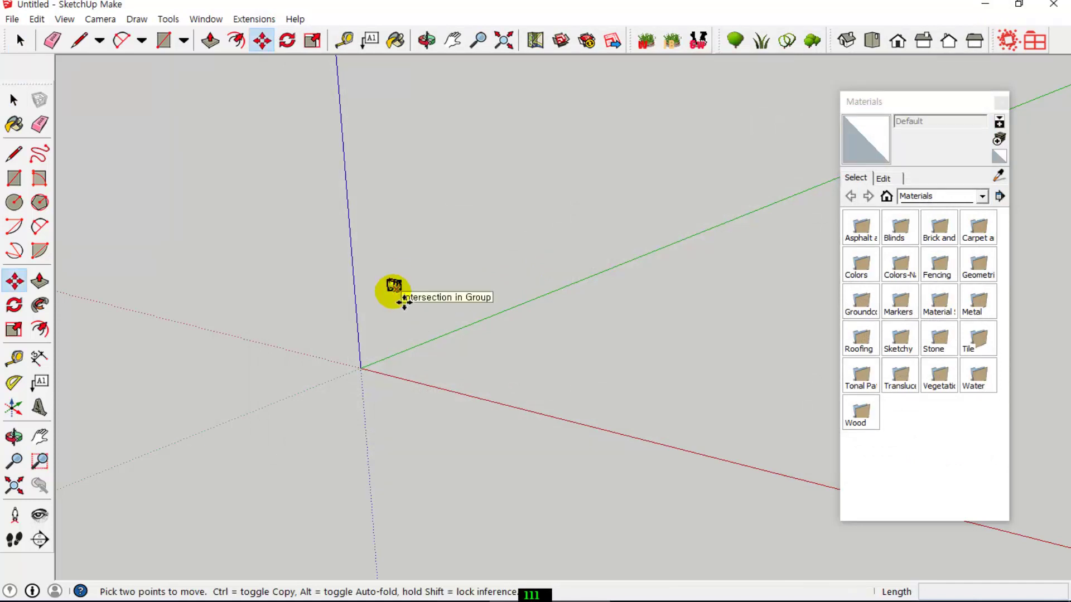
- Move the photo frame toward the middle of the view and display the model from the front
{"action": "scroll", "coordinate": [452, 306], "scroll_direction": "up", "scroll_amount": 5}
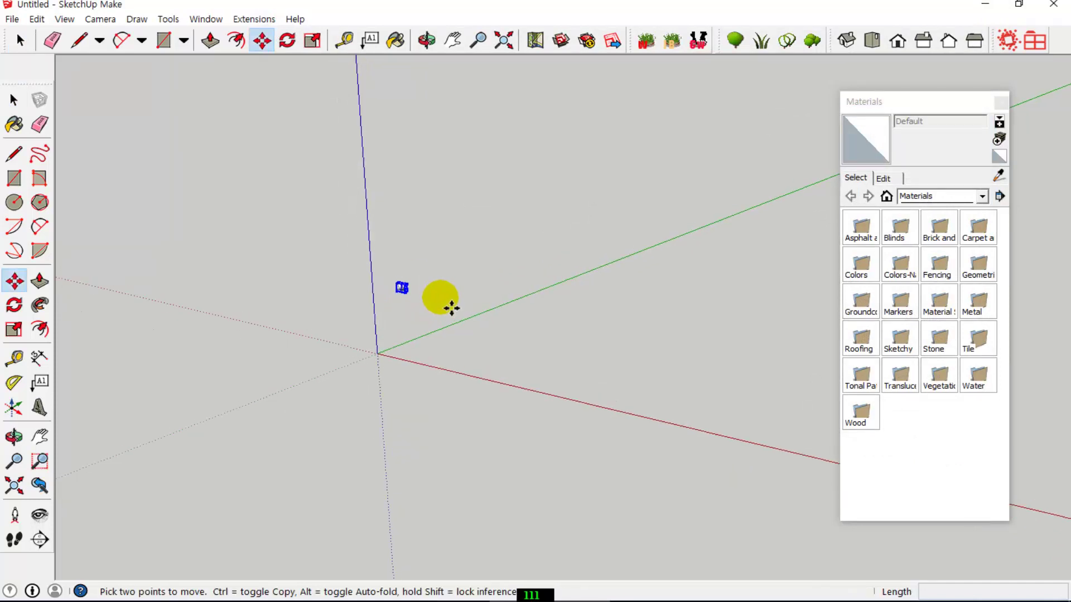
{"action": "scroll", "coordinate": [452, 304], "scroll_direction": "up", "scroll_amount": 2}
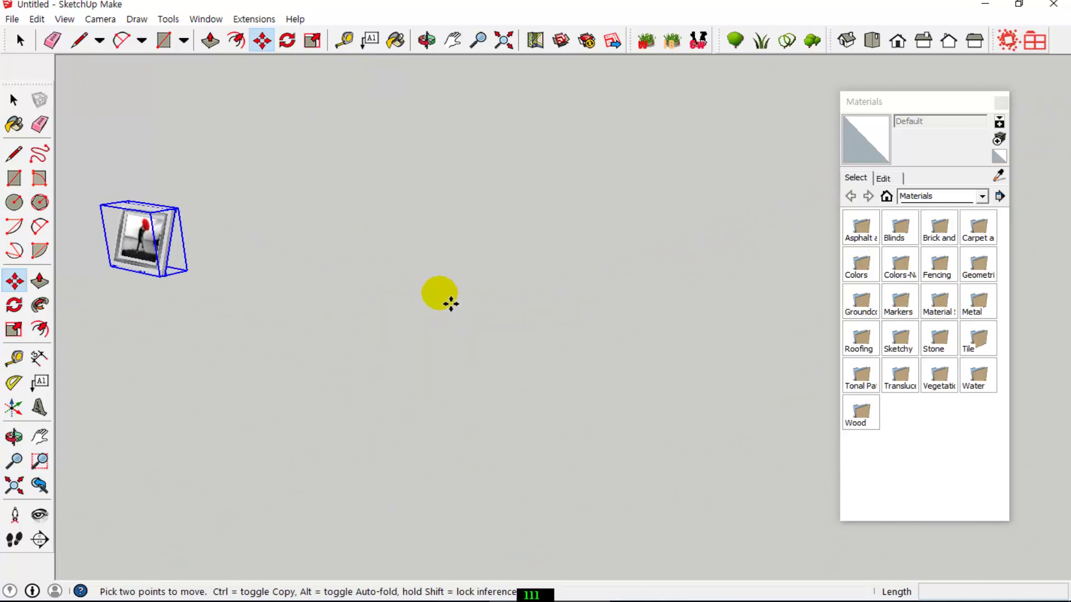
{"action": "left_click", "coordinate": [141, 284]}
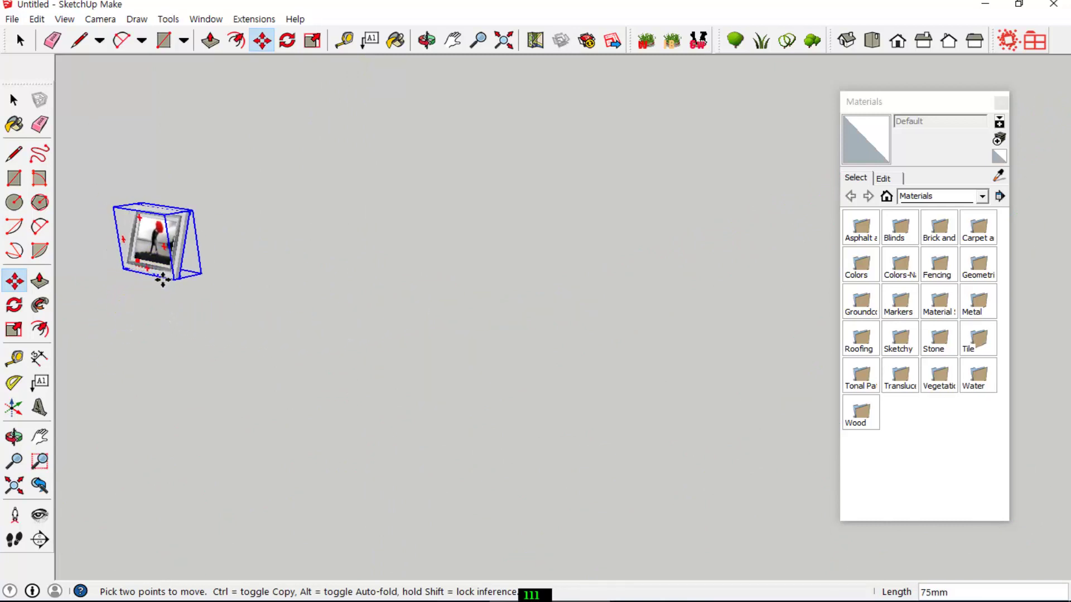
{"action": "left_click", "coordinate": [501, 335]}
{"action": "scroll", "coordinate": [500, 335], "scroll_direction": "up", "scroll_amount": 1}
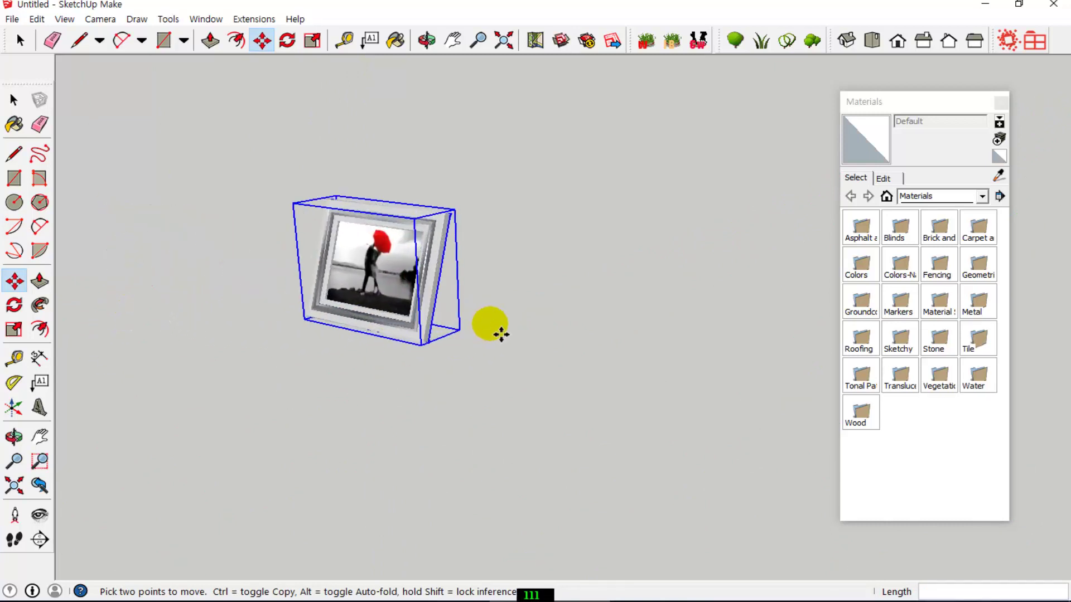
{"action": "left_click", "coordinate": [897, 42]}
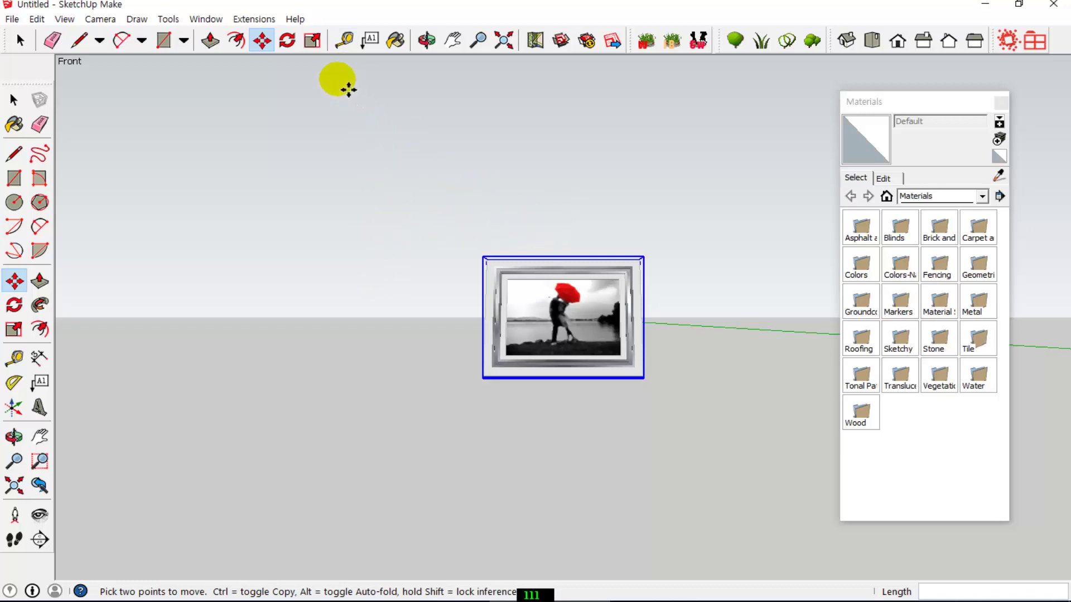
- Export the frame with 3D Rad as a generic DirectX file including backfaces, overwriting 액자001.x in the desktop folder su 작업장
{"action": "left_click", "coordinate": [253, 19]}
{"action": "left_click", "coordinate": [279, 84]}
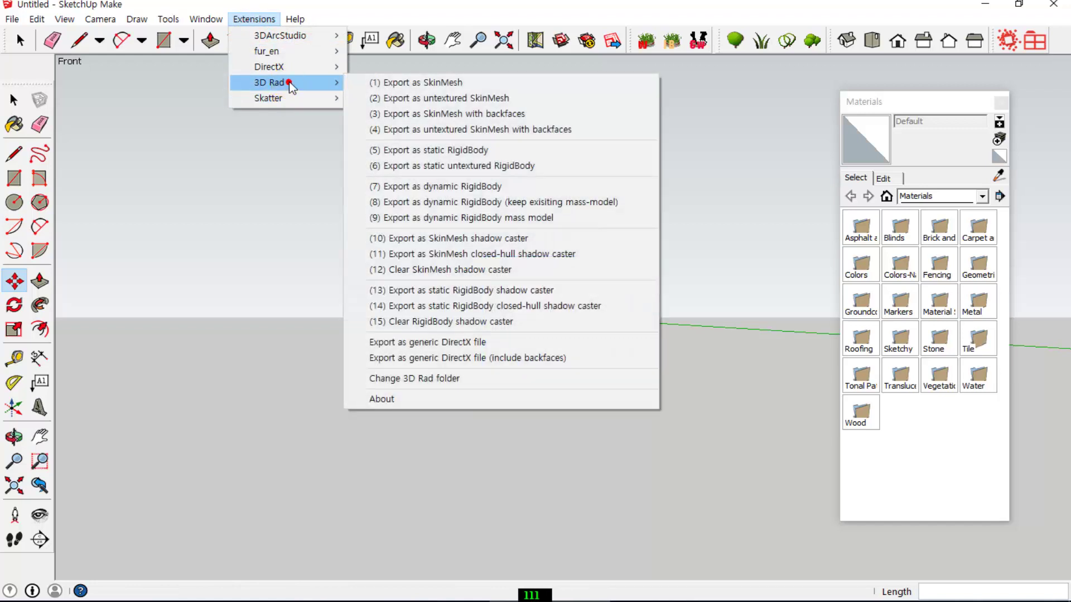
{"action": "left_click", "coordinate": [518, 360]}
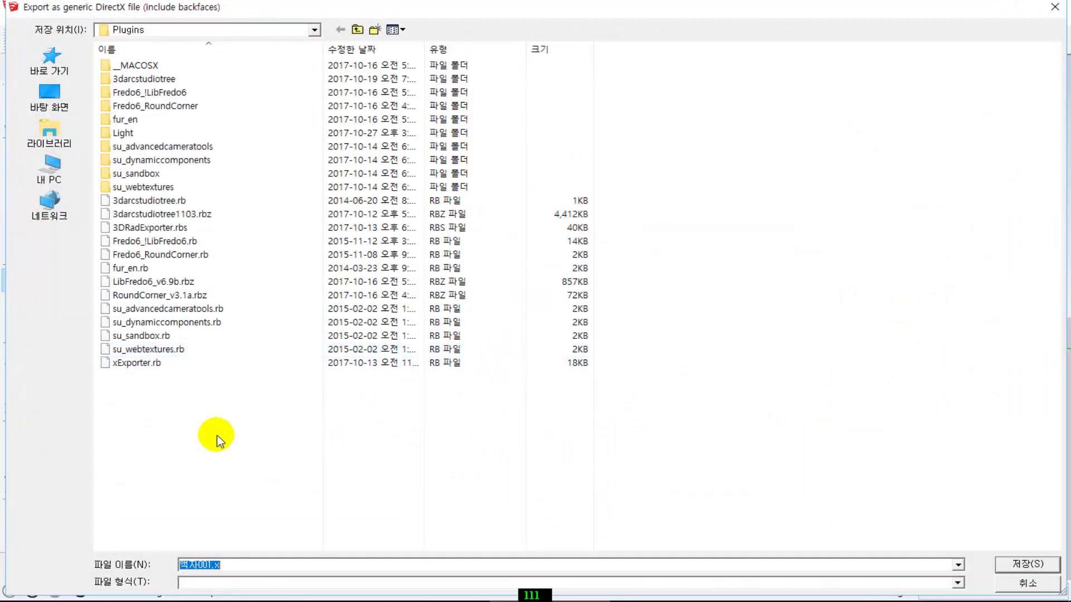
{"action": "left_click", "coordinate": [50, 111]}
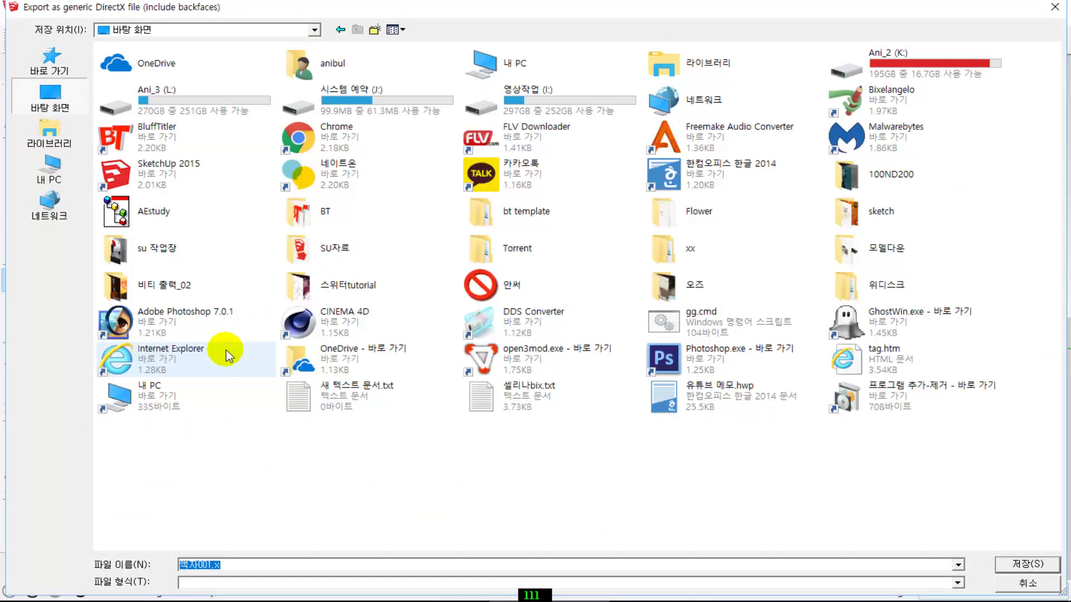
{"action": "double_click", "coordinate": [165, 248]}
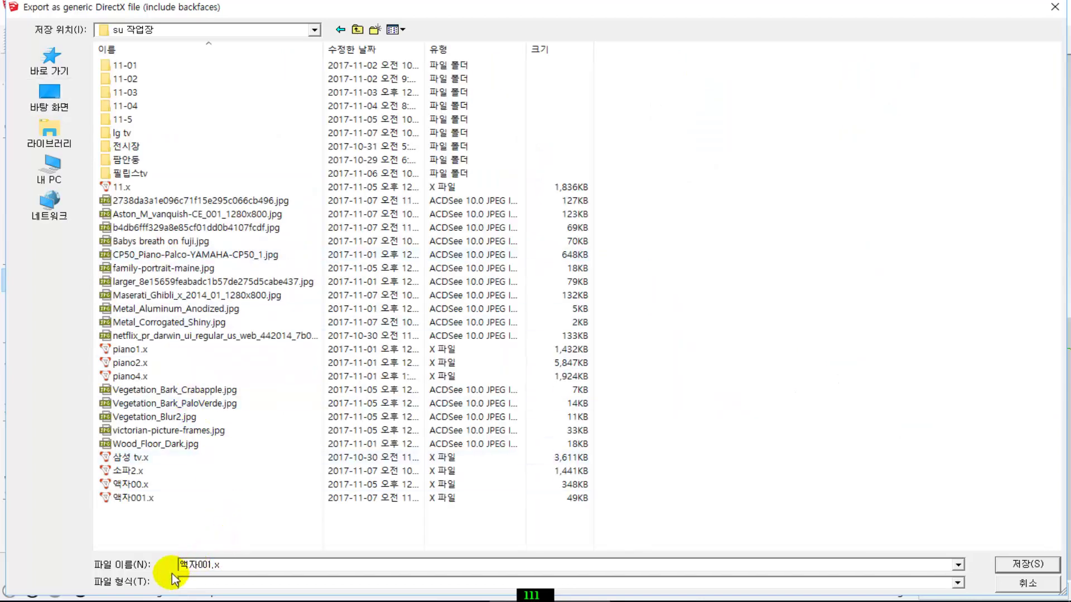
{"action": "left_click", "coordinate": [137, 502]}
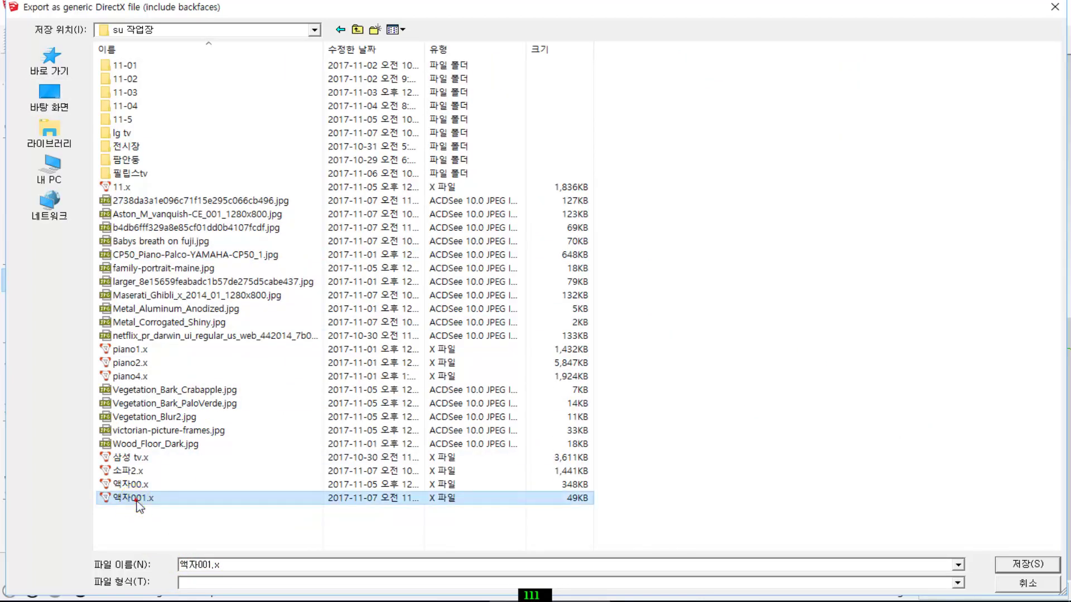
{"action": "left_click", "coordinate": [1036, 565]}
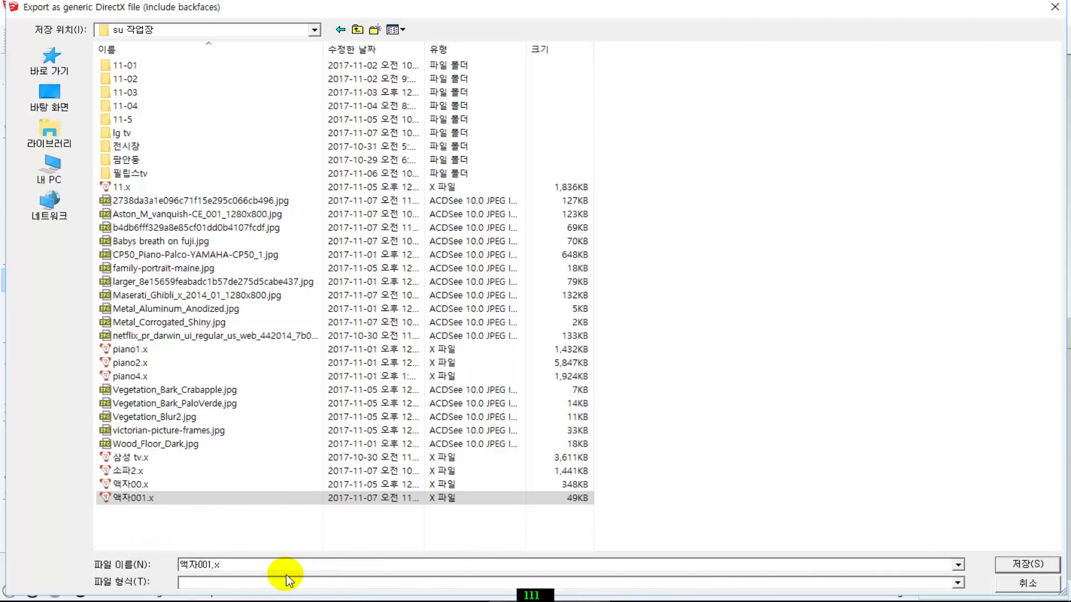
{"action": "left_click", "coordinate": [153, 502]}
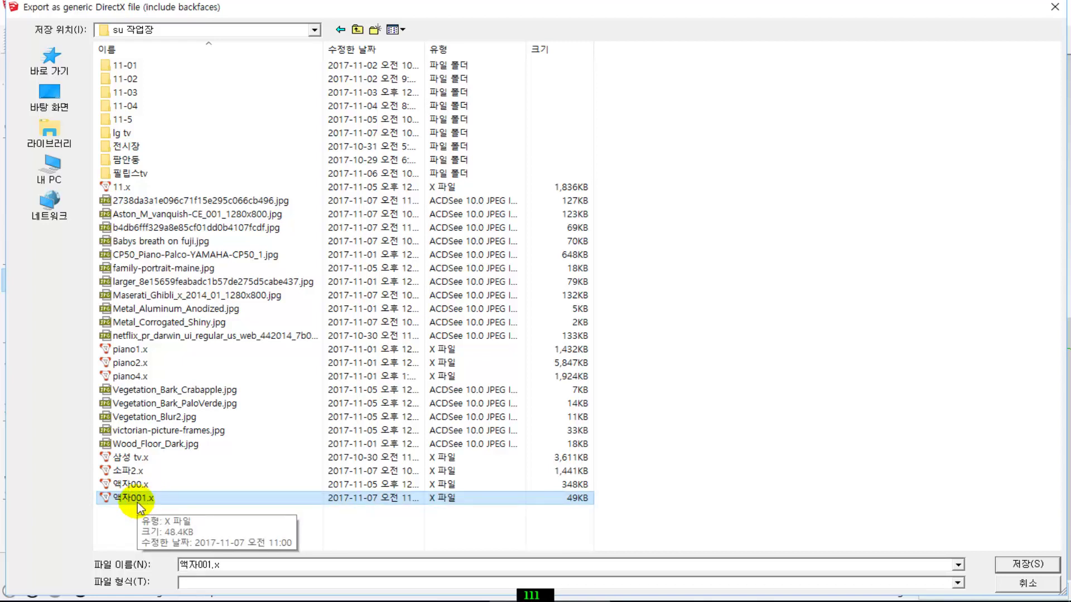
{"action": "left_click", "coordinate": [1023, 566]}
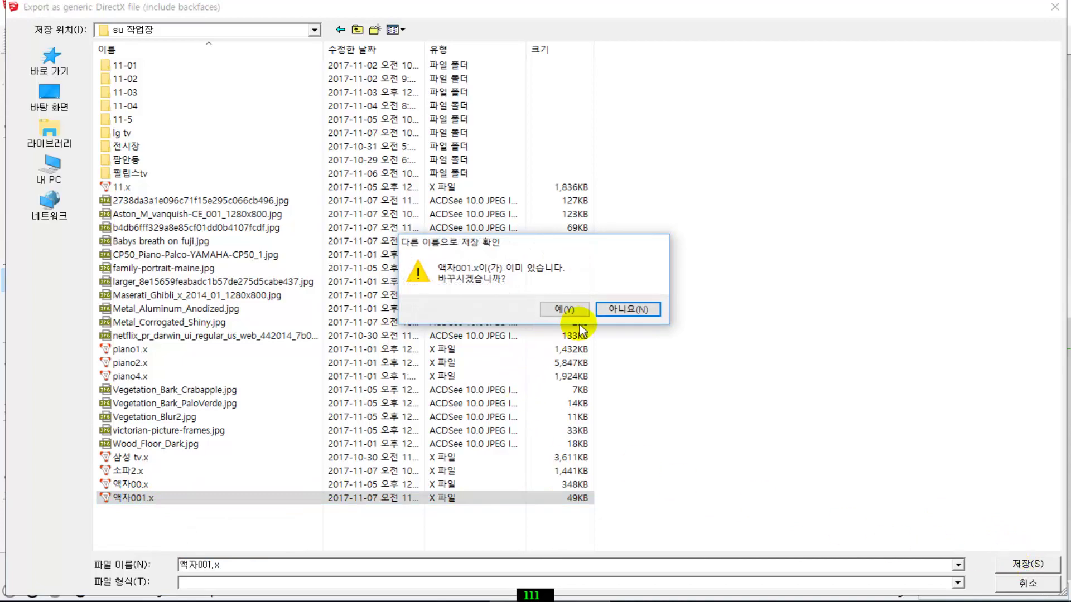
{"action": "left_click", "coordinate": [565, 310]}
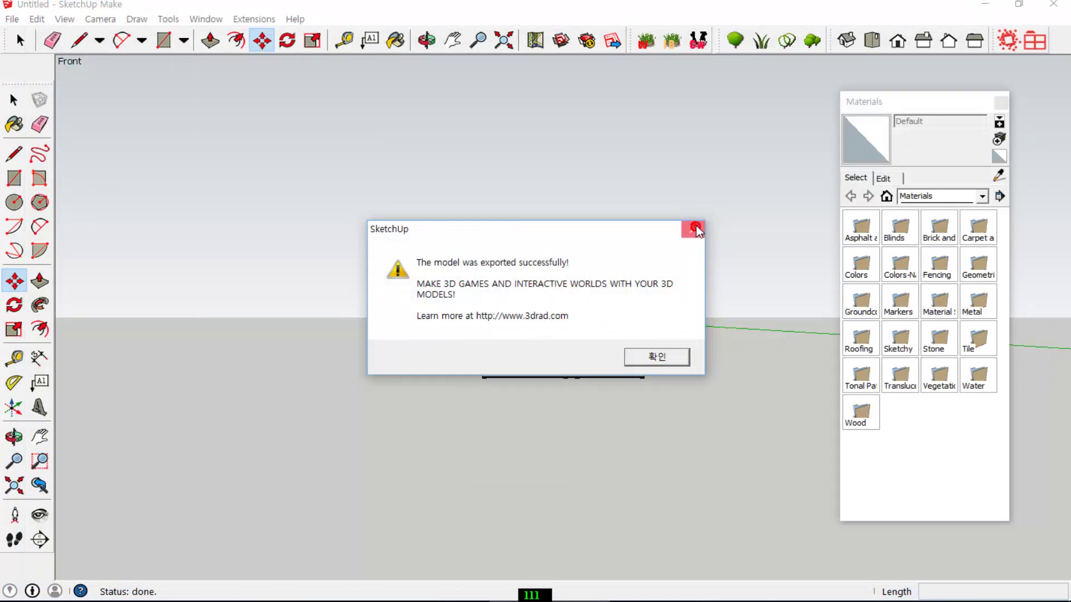
{"action": "left_click", "coordinate": [675, 358]}
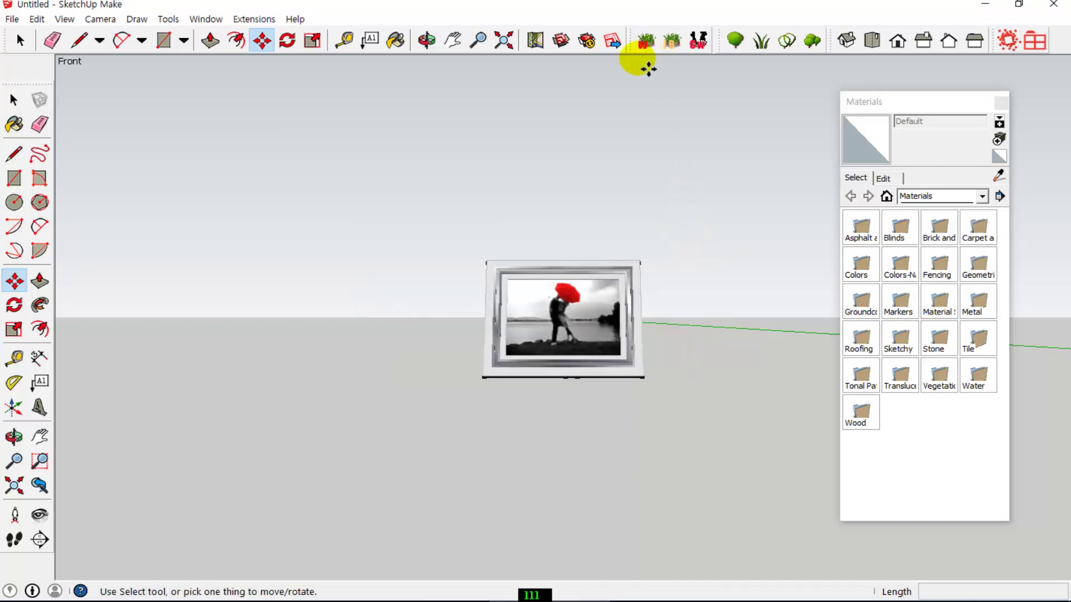
- Search the 3D Warehouse again for "photo frame"
{"action": "left_click", "coordinate": [561, 40]}
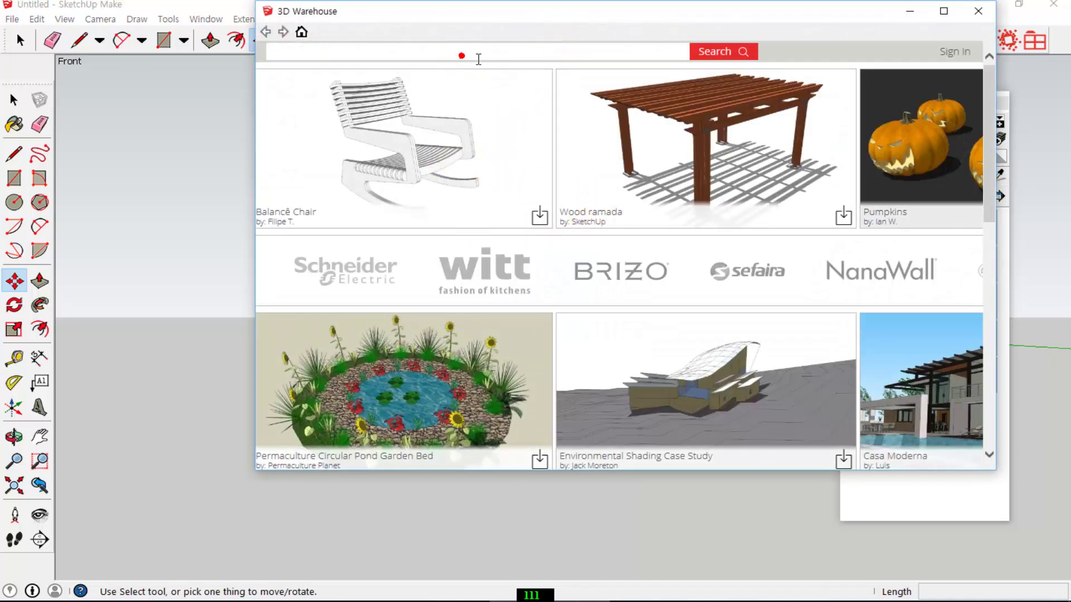
{"action": "type", "text": "ph"}
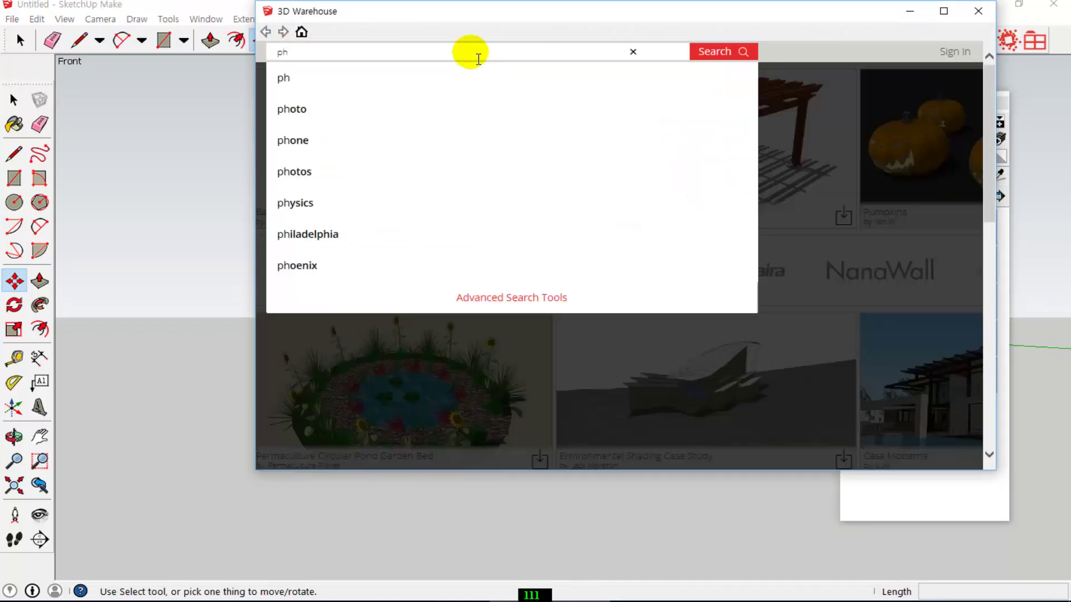
{"action": "type", "text": "oto fr"}
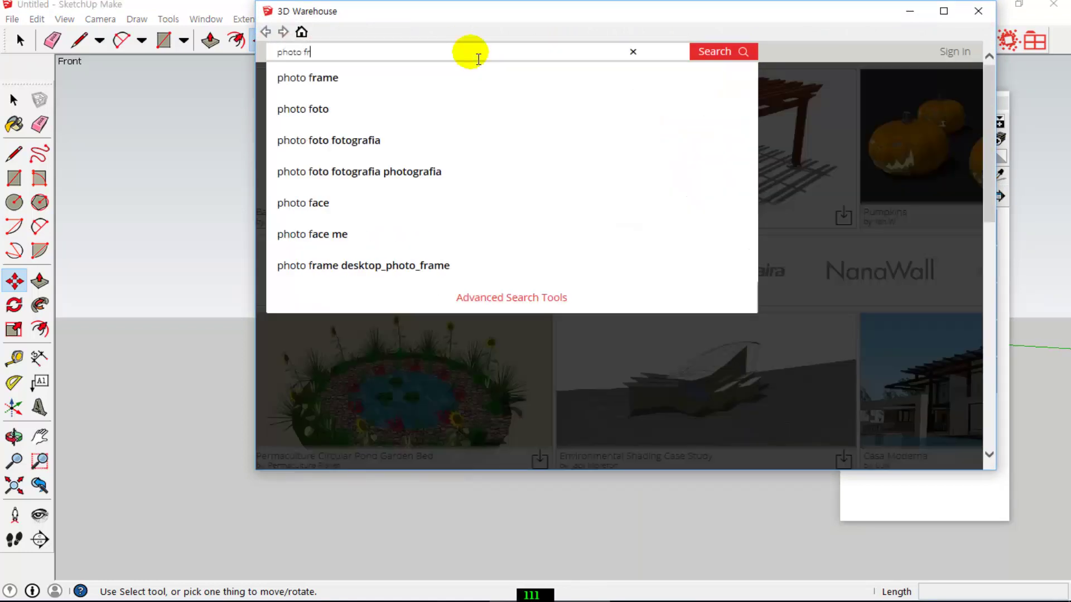
{"action": "type", "text": "am"}
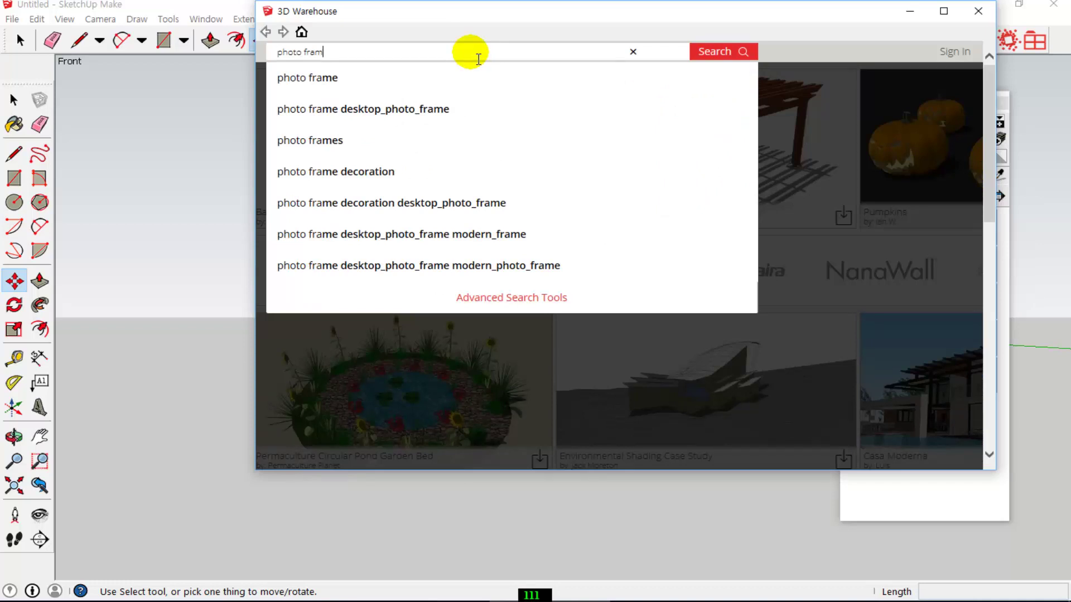
{"action": "type", "text": "e"}
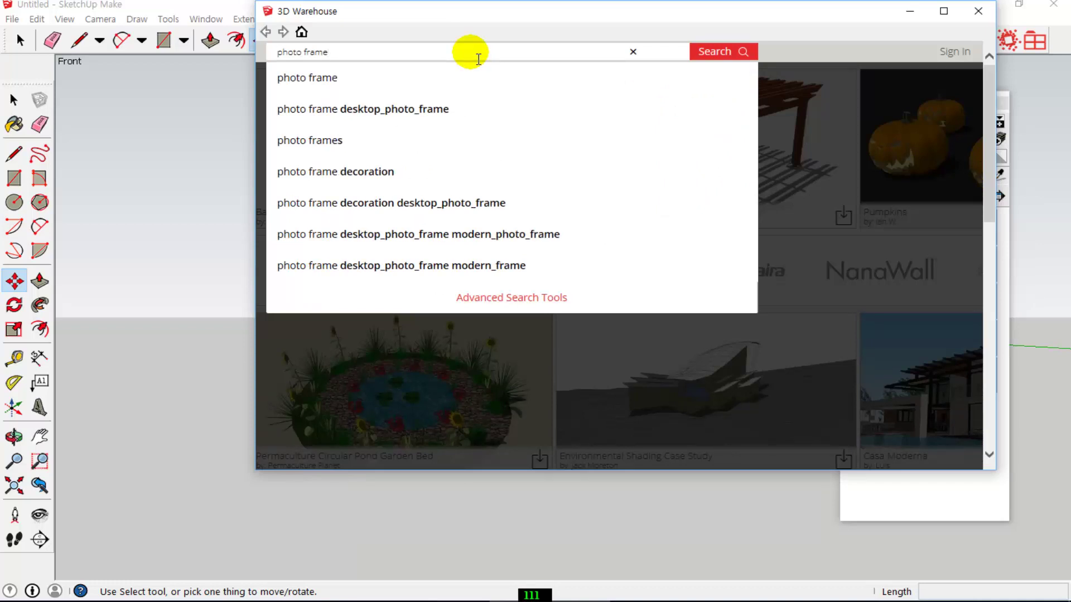
{"action": "left_click", "coordinate": [714, 52]}
- Look through the photo frame search results for another suitable model and view the details of DT-FRAME 43
{"action": "scroll", "coordinate": [574, 173], "scroll_direction": "down", "scroll_amount": 5}
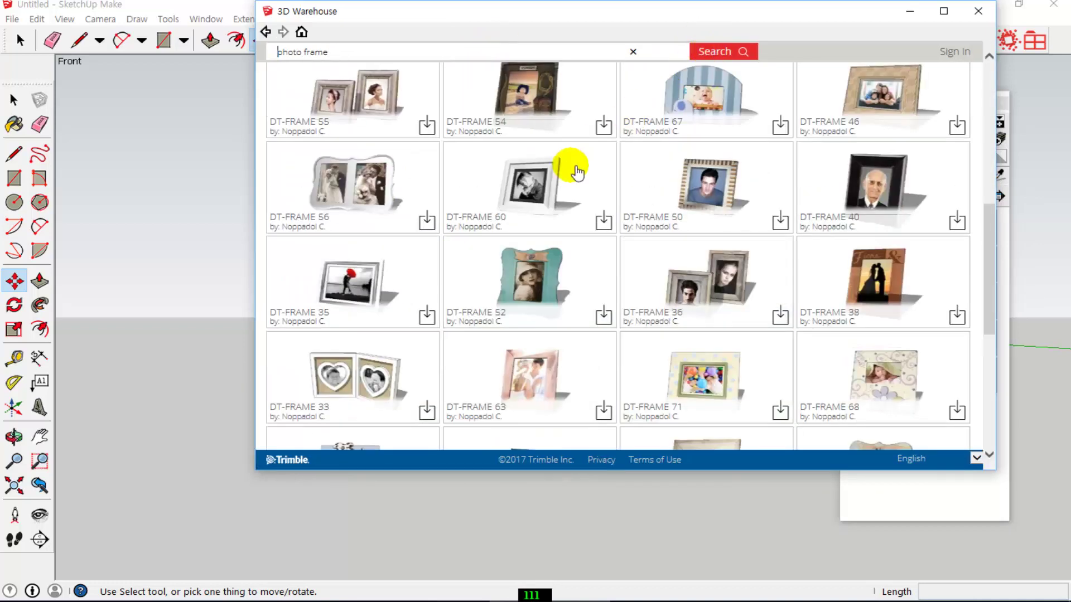
{"action": "scroll", "coordinate": [577, 178], "scroll_direction": "down", "scroll_amount": 3}
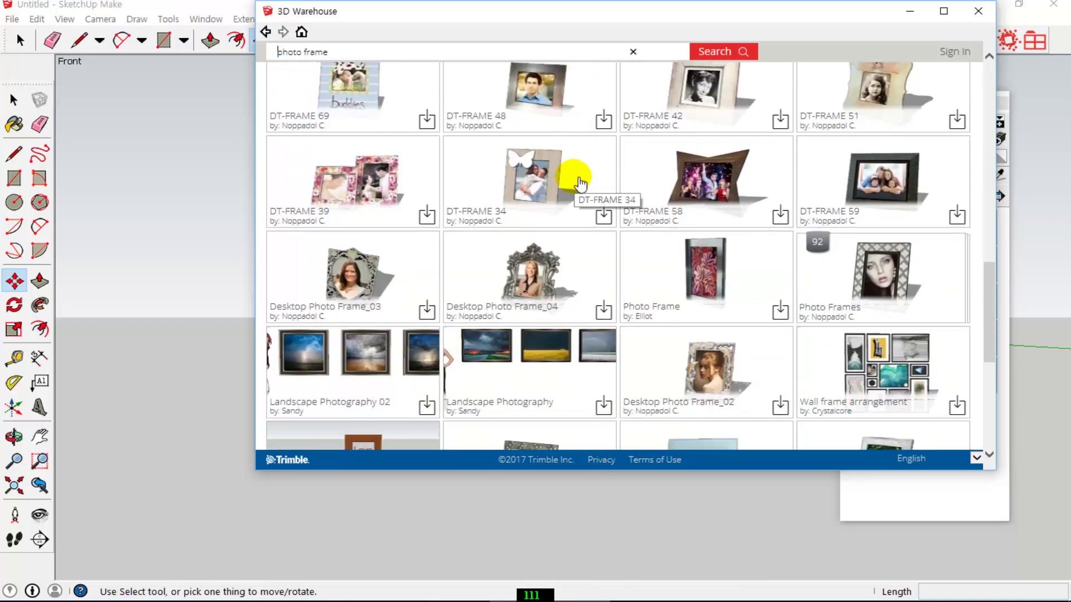
{"action": "scroll", "coordinate": [580, 183], "scroll_direction": "down", "scroll_amount": 3}
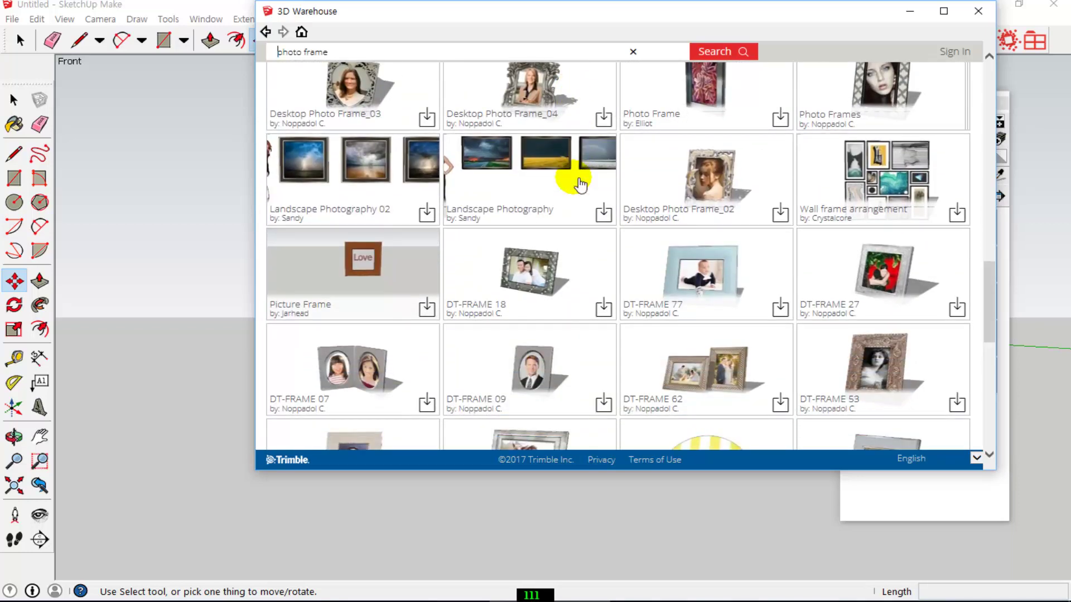
{"action": "scroll", "coordinate": [580, 184], "scroll_direction": "down", "scroll_amount": 1}
{"action": "scroll", "coordinate": [580, 185], "scroll_direction": "down", "scroll_amount": 2}
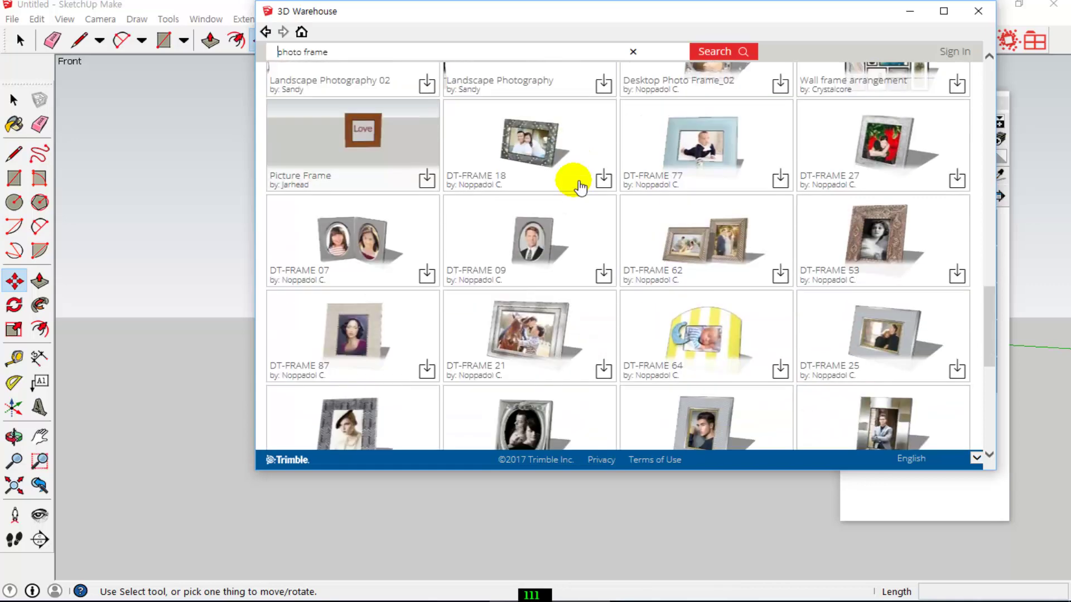
{"action": "scroll", "coordinate": [577, 184], "scroll_direction": "down", "scroll_amount": 2}
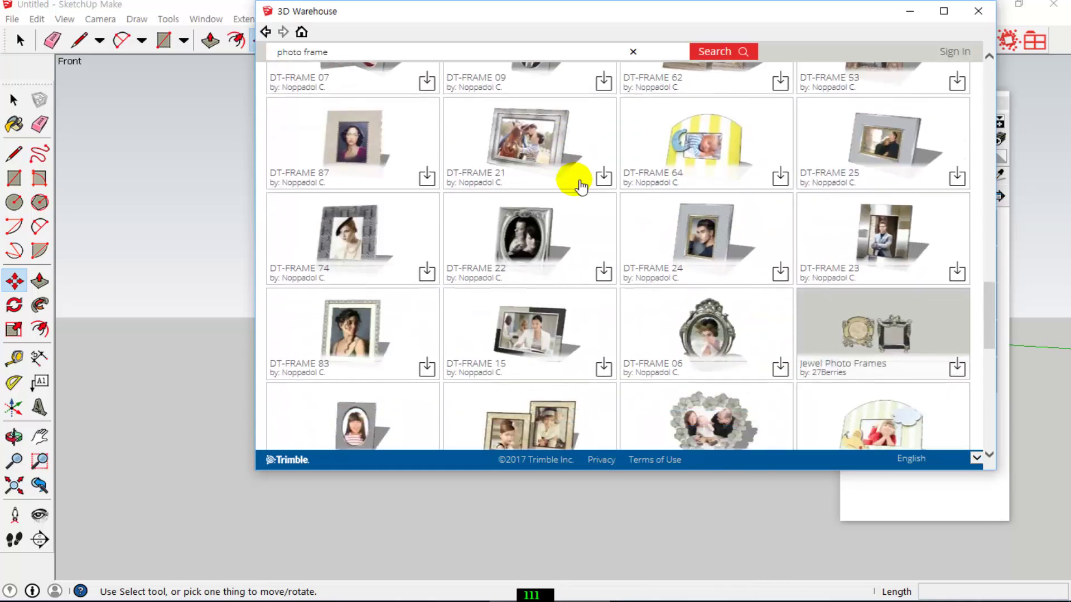
{"action": "scroll", "coordinate": [580, 186], "scroll_direction": "down", "scroll_amount": 2}
{"action": "scroll", "coordinate": [580, 186], "scroll_direction": "down", "scroll_amount": 2}
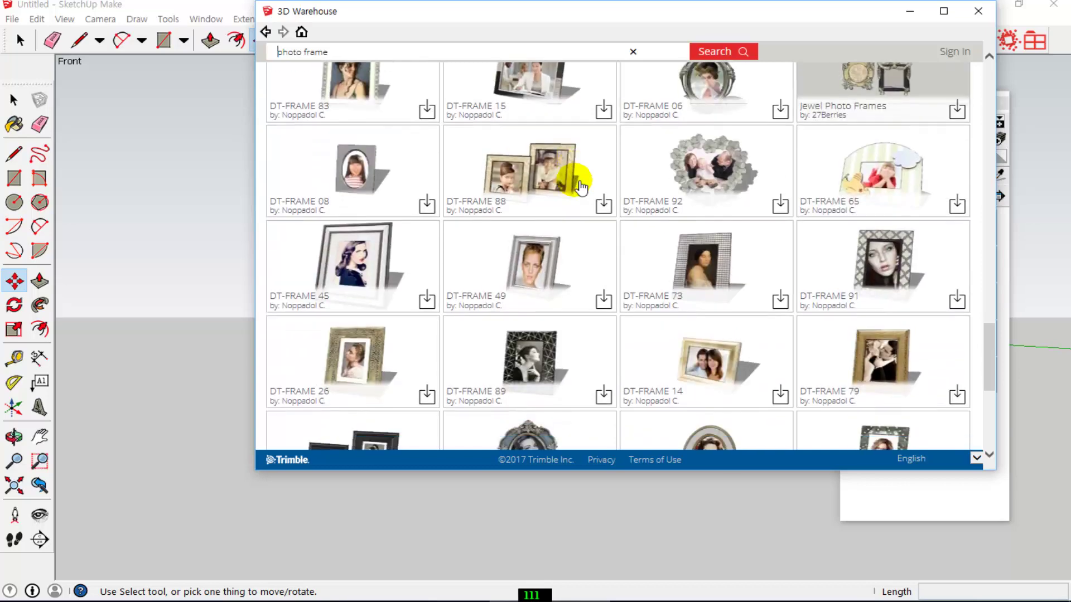
{"action": "scroll", "coordinate": [577, 184], "scroll_direction": "down", "scroll_amount": 3}
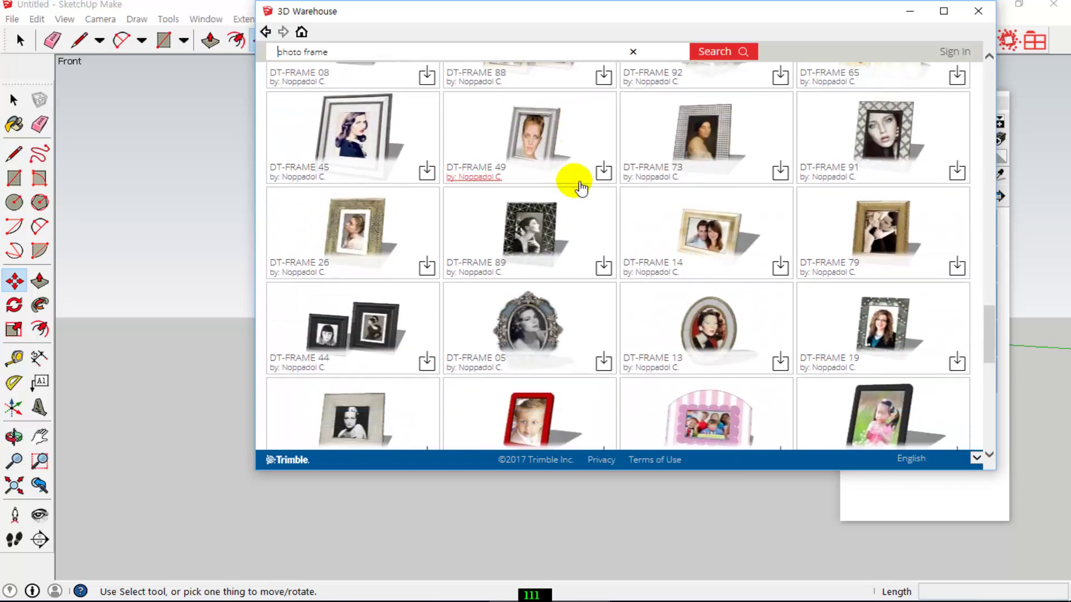
{"action": "scroll", "coordinate": [578, 186], "scroll_direction": "down", "scroll_amount": 3}
{"action": "scroll", "coordinate": [577, 182], "scroll_direction": "down", "scroll_amount": 1}
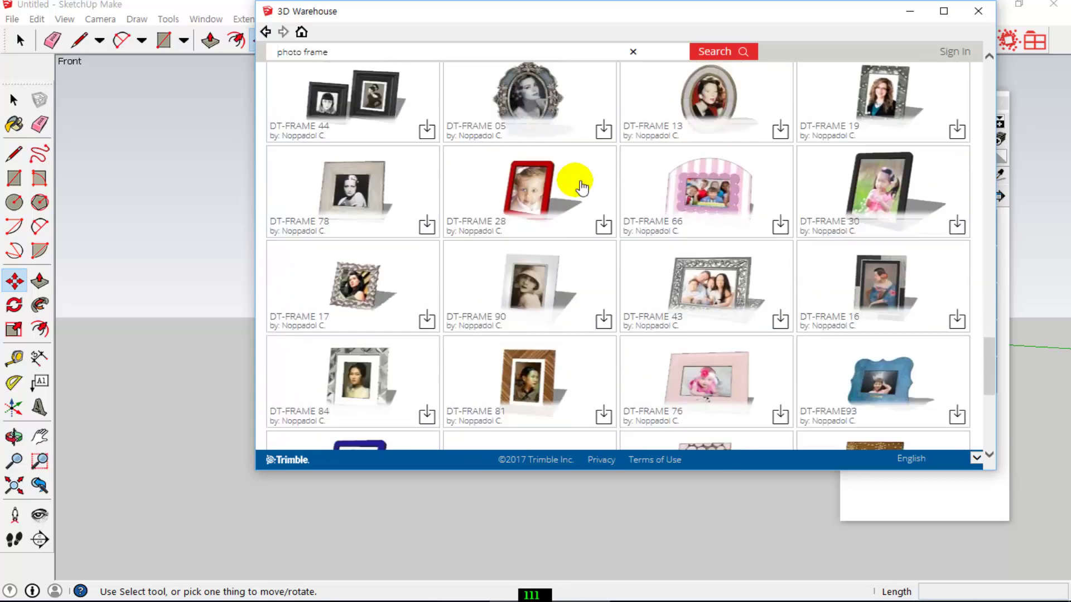
{"action": "scroll", "coordinate": [579, 186], "scroll_direction": "down", "scroll_amount": 2}
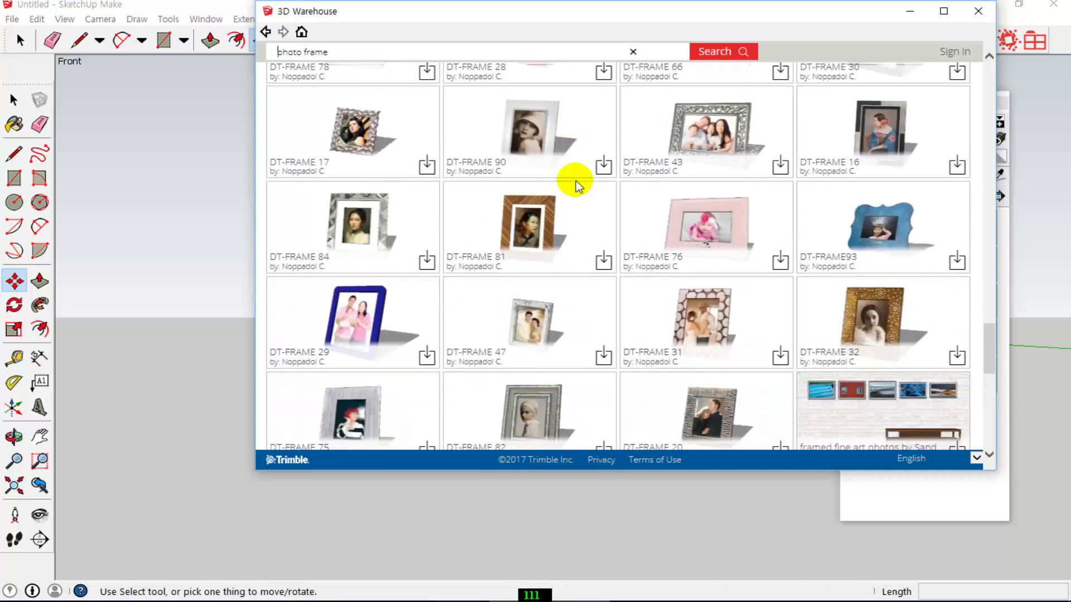
{"action": "scroll", "coordinate": [576, 181], "scroll_direction": "down", "scroll_amount": 1}
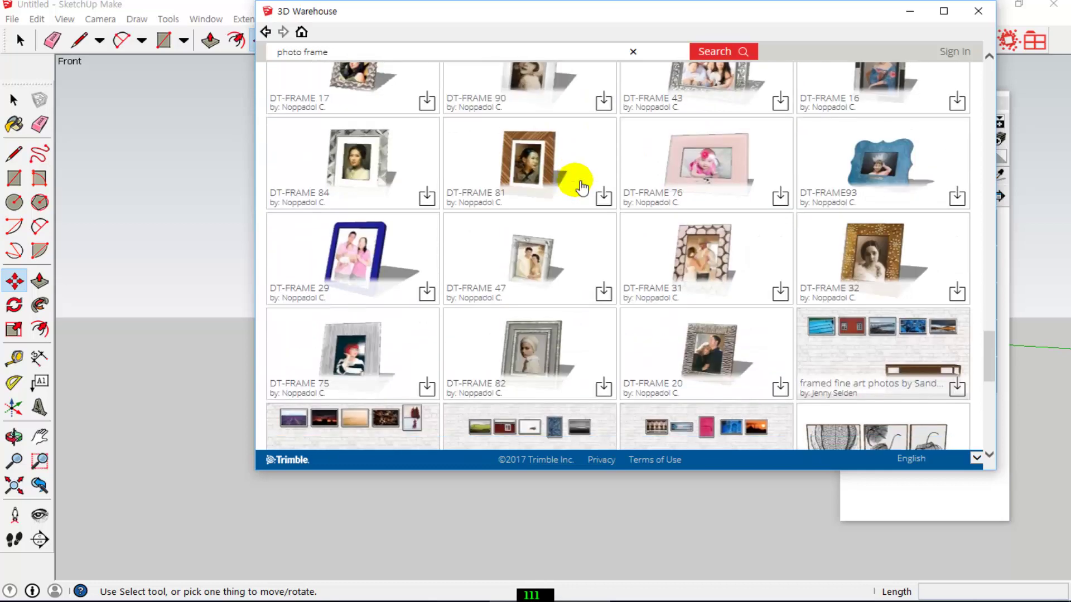
{"action": "scroll", "coordinate": [606, 211], "scroll_direction": "up", "scroll_amount": 1}
{"action": "scroll", "coordinate": [612, 214], "scroll_direction": "down", "scroll_amount": 1}
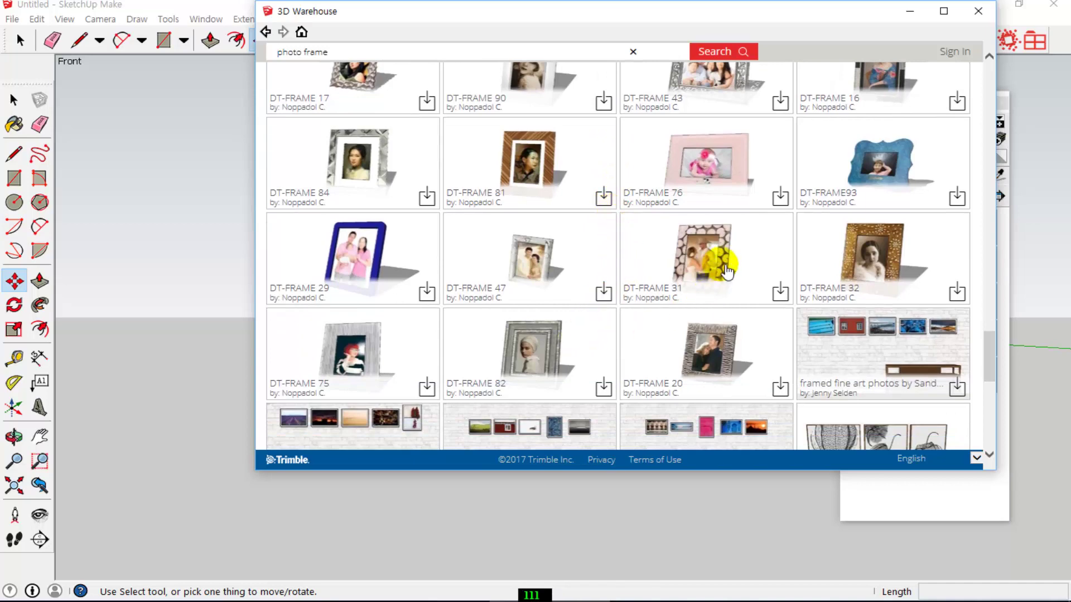
{"action": "scroll", "coordinate": [677, 240], "scroll_direction": "up", "scroll_amount": 3}
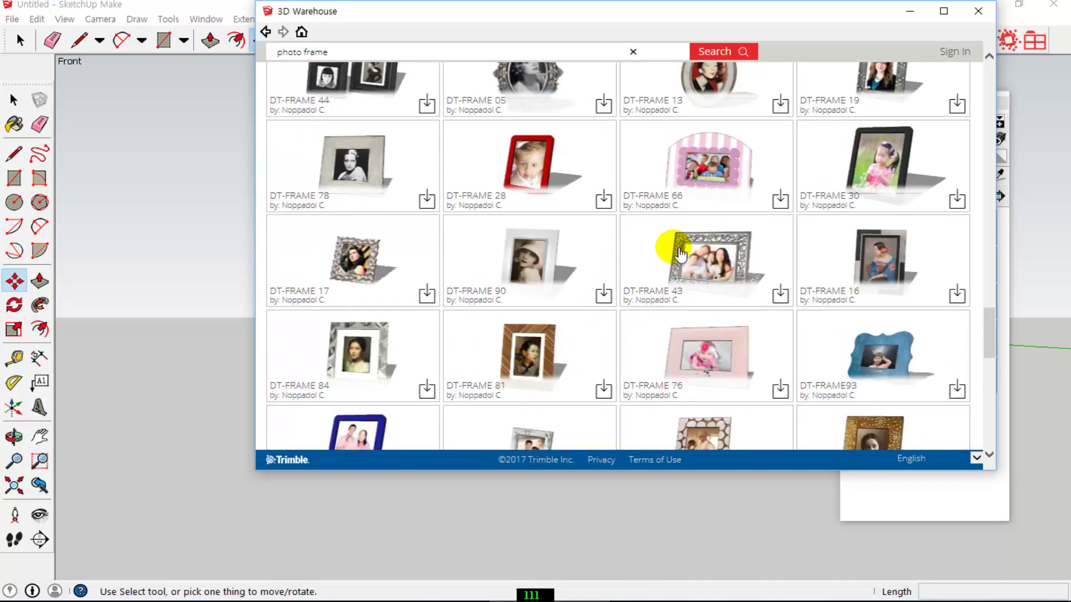
{"action": "scroll", "coordinate": [837, 251], "scroll_direction": "up", "scroll_amount": 2}
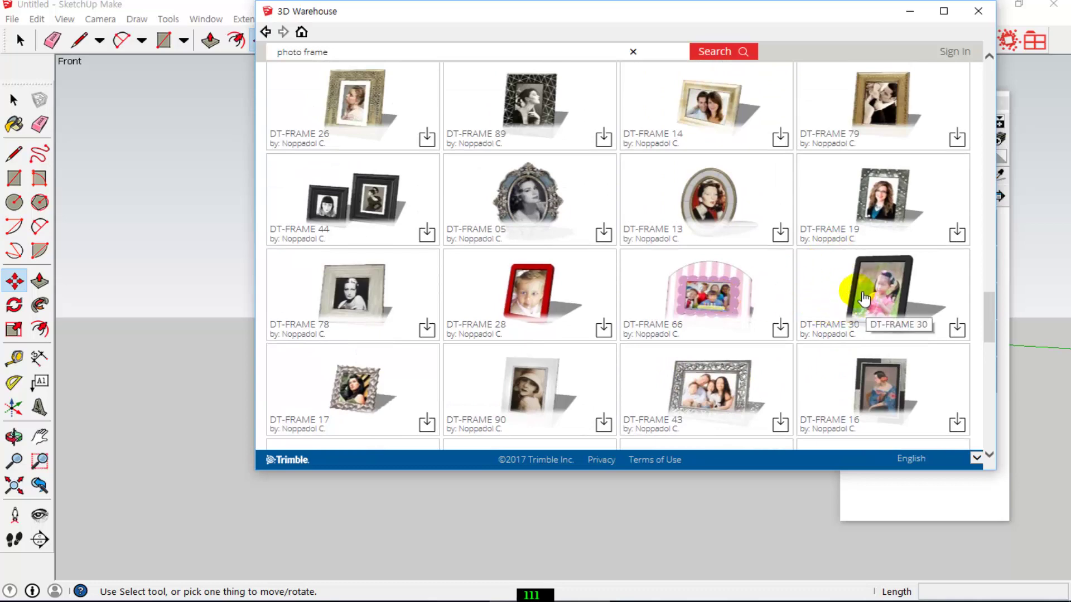
{"action": "scroll", "coordinate": [861, 257], "scroll_direction": "down", "scroll_amount": 3}
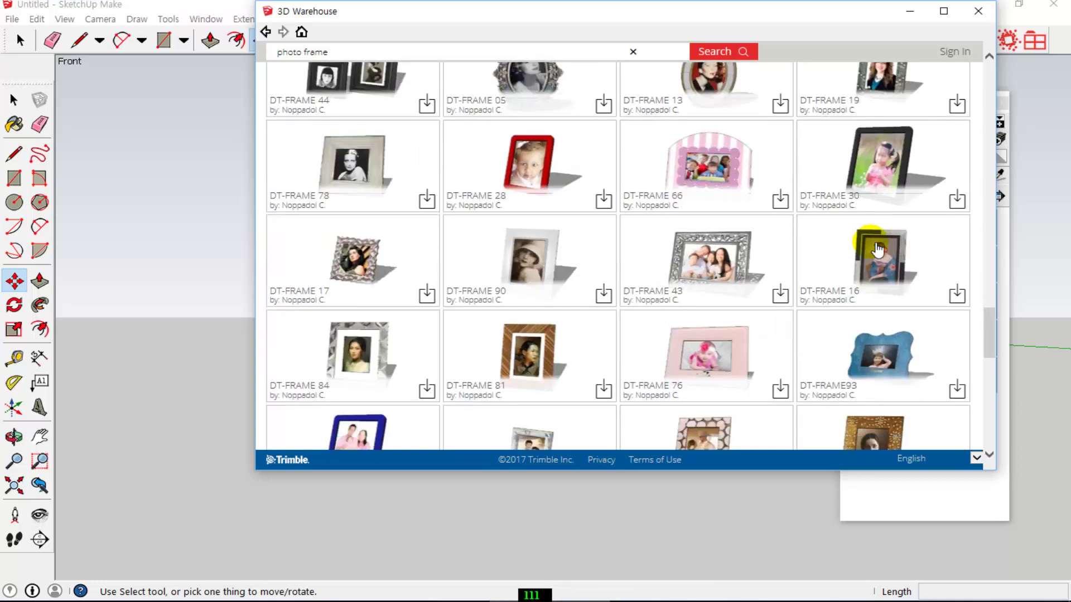
{"action": "scroll", "coordinate": [760, 278], "scroll_direction": "down", "scroll_amount": 2}
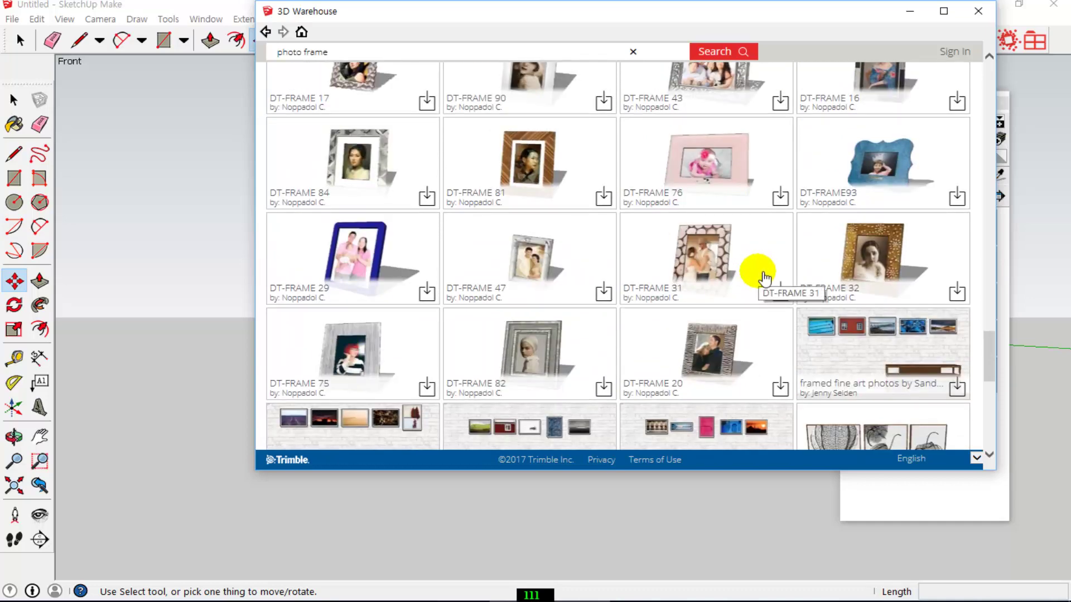
{"action": "scroll", "coordinate": [764, 277], "scroll_direction": "down", "scroll_amount": 3}
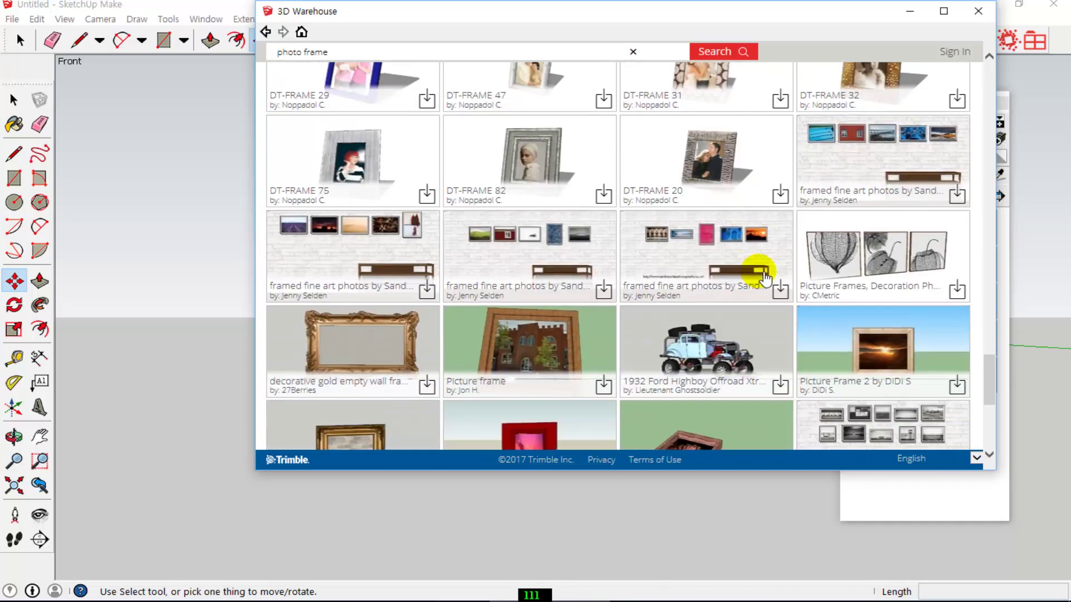
{"action": "scroll", "coordinate": [764, 277], "scroll_direction": "down", "scroll_amount": 1}
{"action": "scroll", "coordinate": [764, 277], "scroll_direction": "down", "scroll_amount": 3}
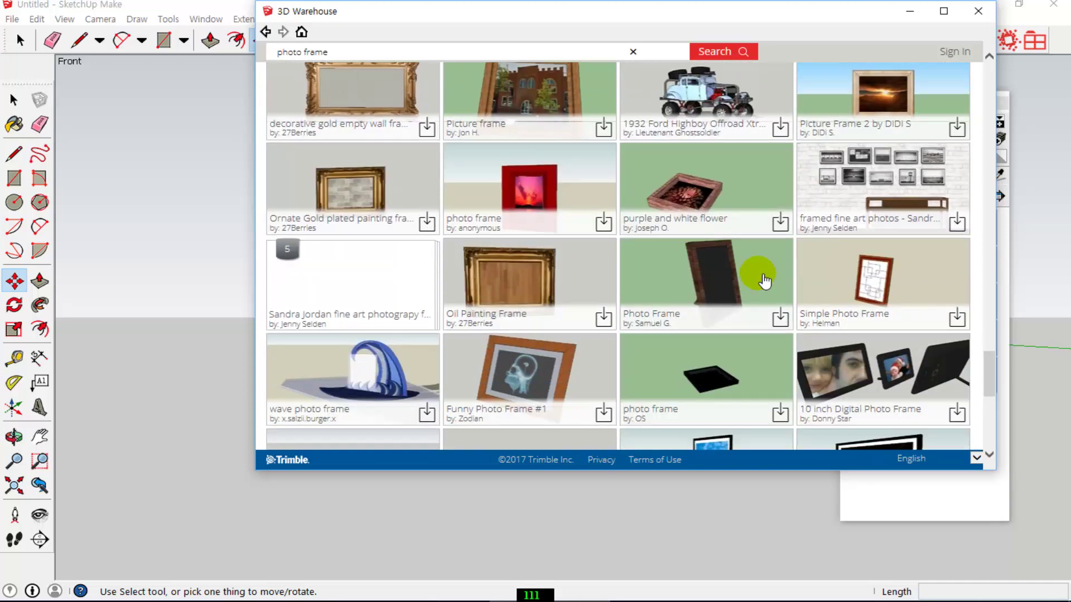
{"action": "scroll", "coordinate": [764, 277], "scroll_direction": "up", "scroll_amount": 8}
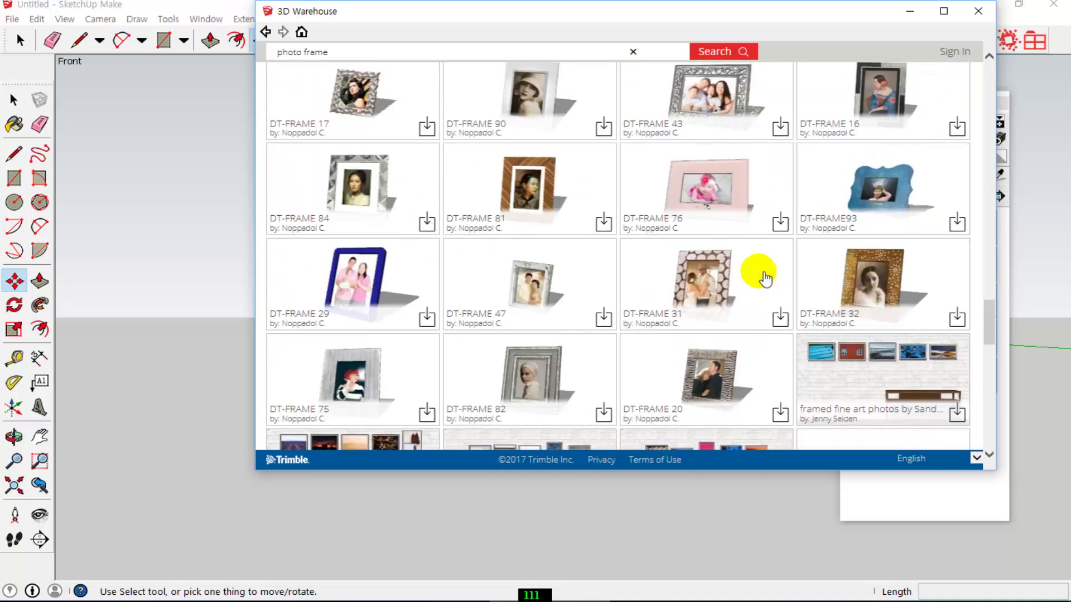
{"action": "scroll", "coordinate": [765, 277], "scroll_direction": "up", "scroll_amount": 1}
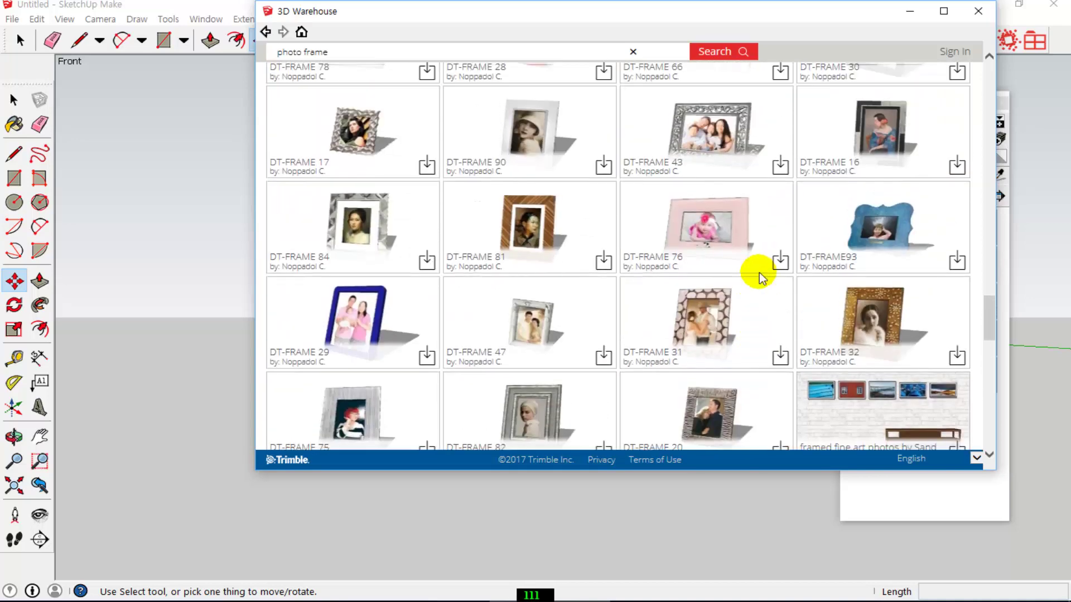
{"action": "left_click", "coordinate": [711, 141]}
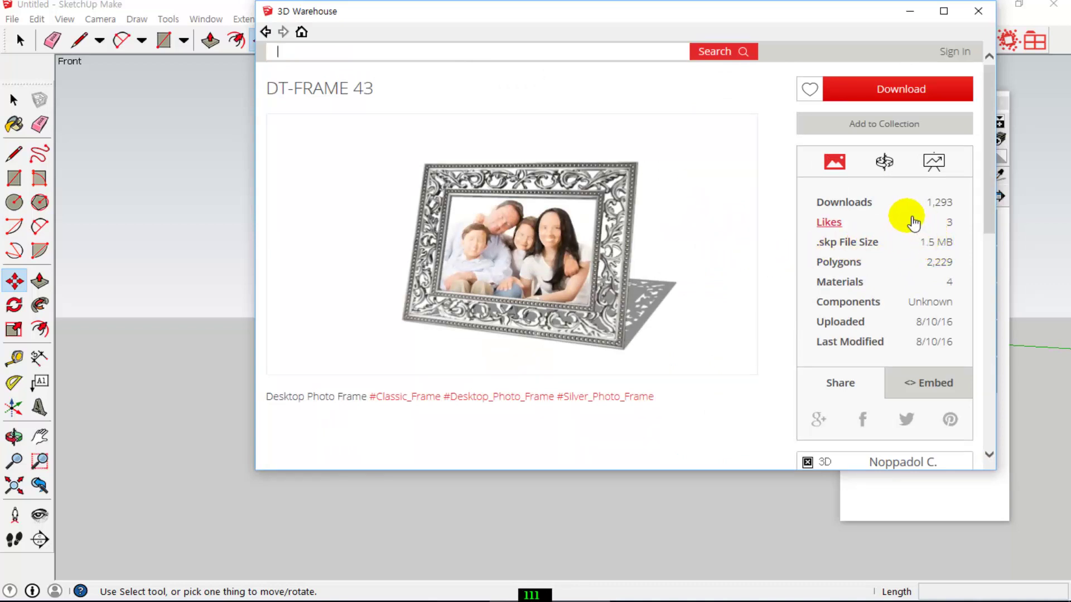
{"action": "left_click", "coordinate": [265, 33]}
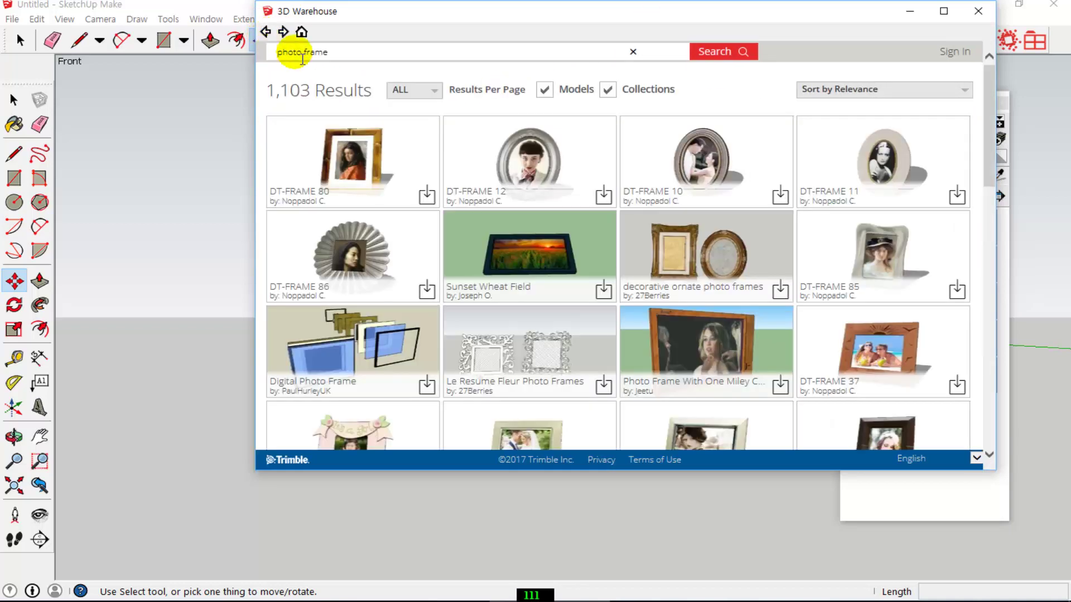
- Find DT-FRAME 06 in the search results and download it directly into the current model
{"action": "scroll", "coordinate": [568, 153], "scroll_direction": "down", "scroll_amount": 10}
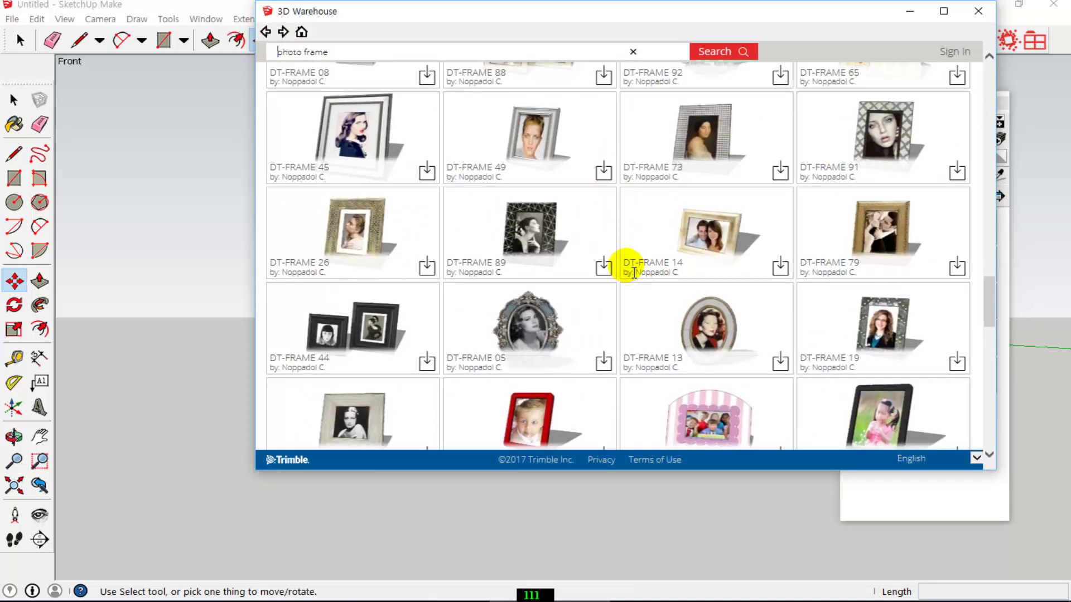
{"action": "scroll", "coordinate": [636, 270], "scroll_direction": "up", "scroll_amount": 2}
{"action": "scroll", "coordinate": [637, 273], "scroll_direction": "up", "scroll_amount": 3}
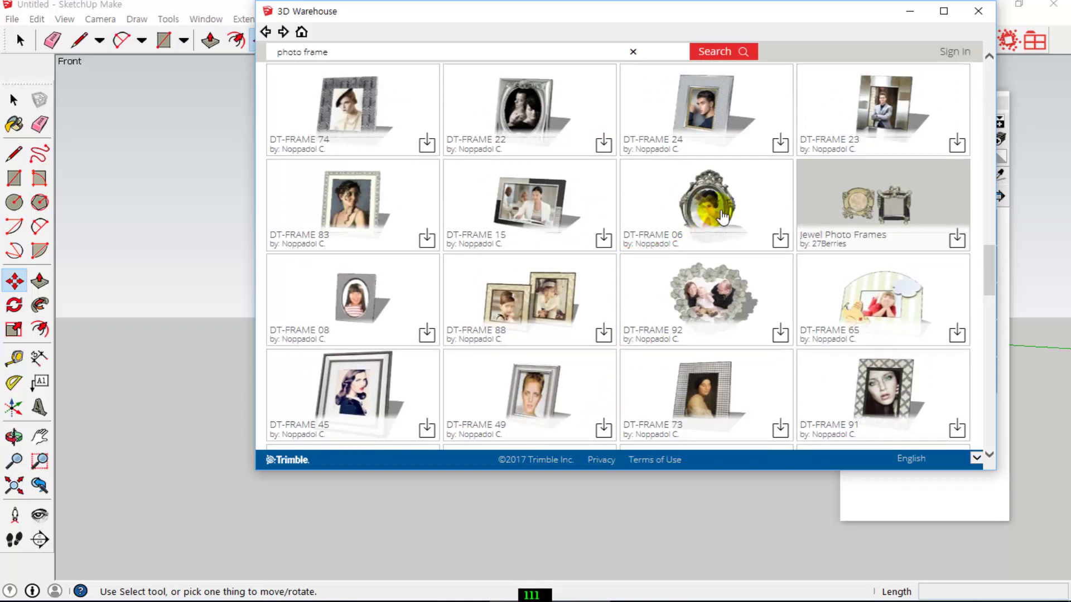
{"action": "left_click", "coordinate": [718, 216]}
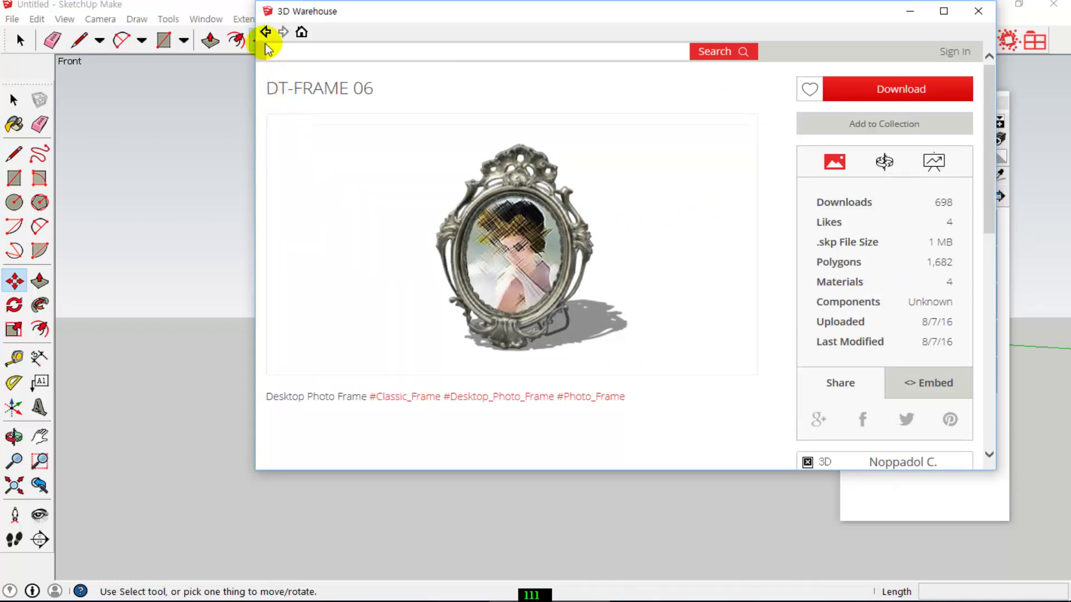
{"action": "left_click", "coordinate": [923, 93]}
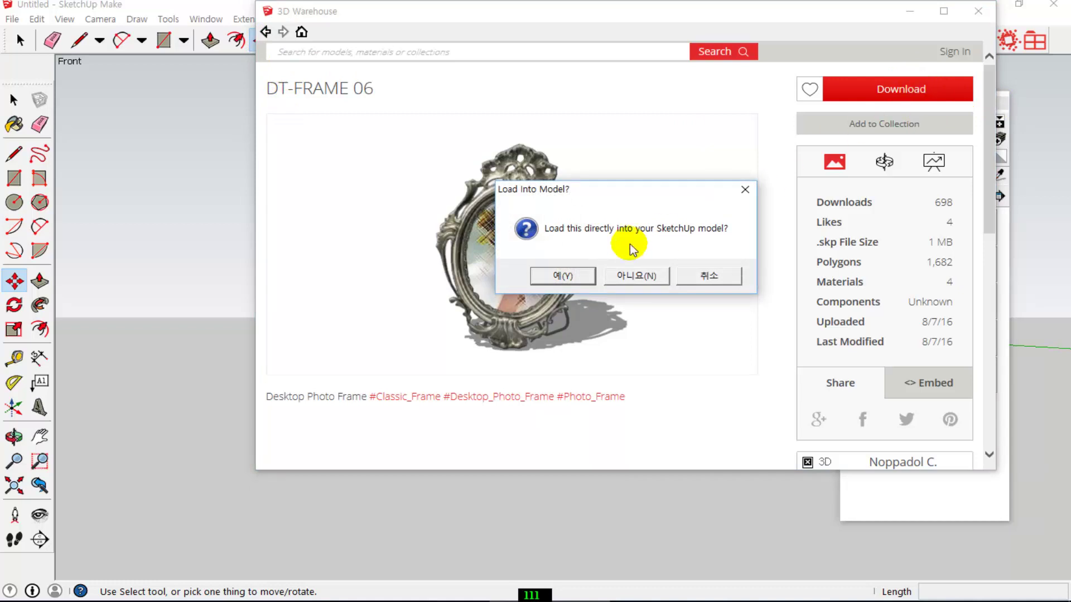
{"action": "left_click", "coordinate": [562, 275]}
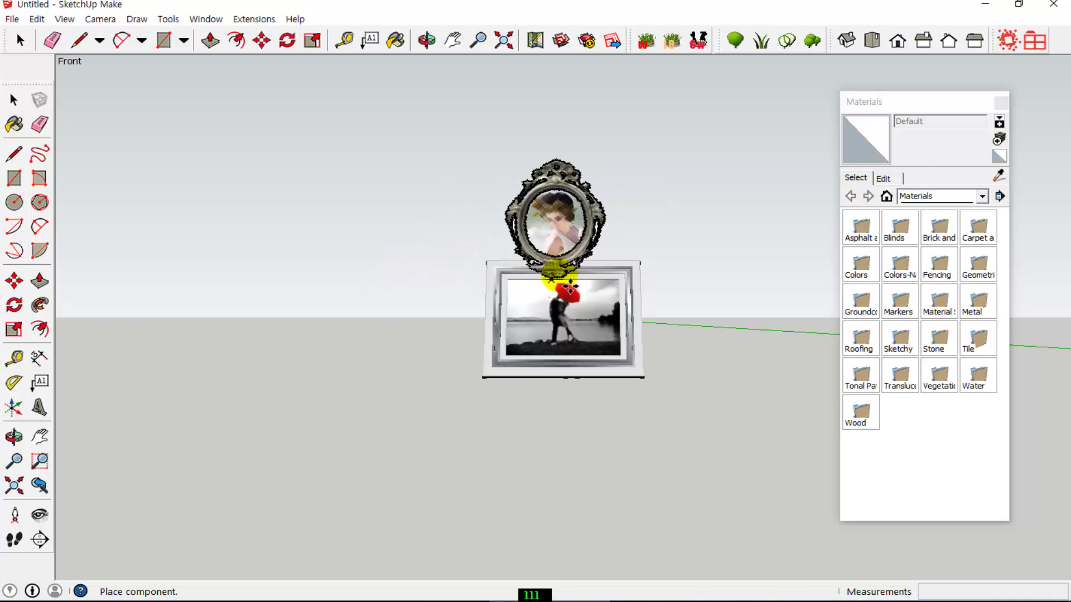
- Place the oval frame just above the existing rectangular photo frame and move it about 88 mm upward, clear of it
{"action": "left_click", "coordinate": [575, 274]}
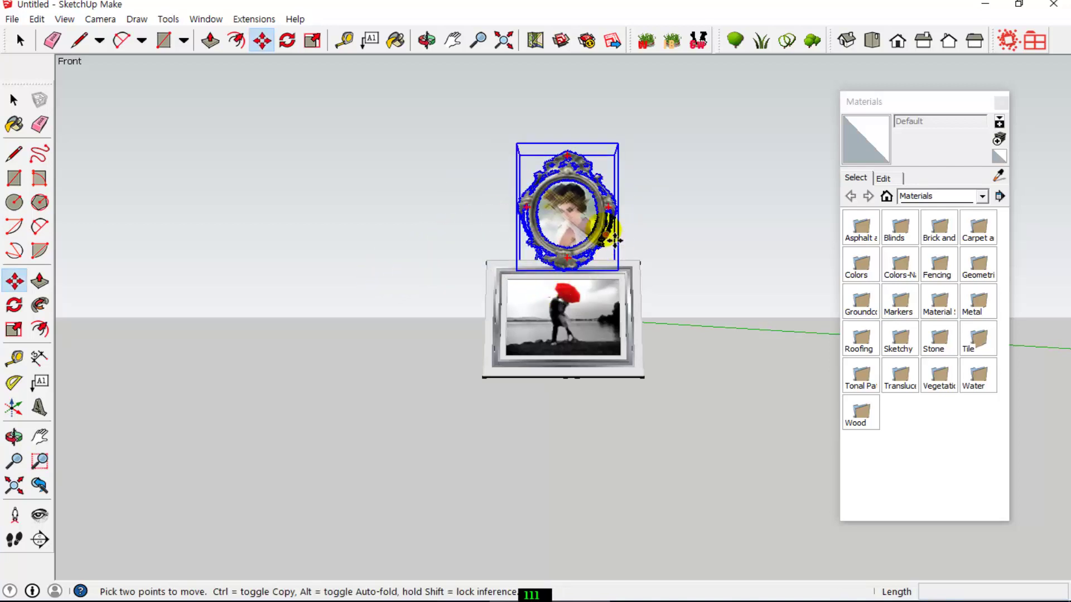
{"action": "left_click", "coordinate": [578, 231]}
{"action": "left_click", "coordinate": [585, 179]}
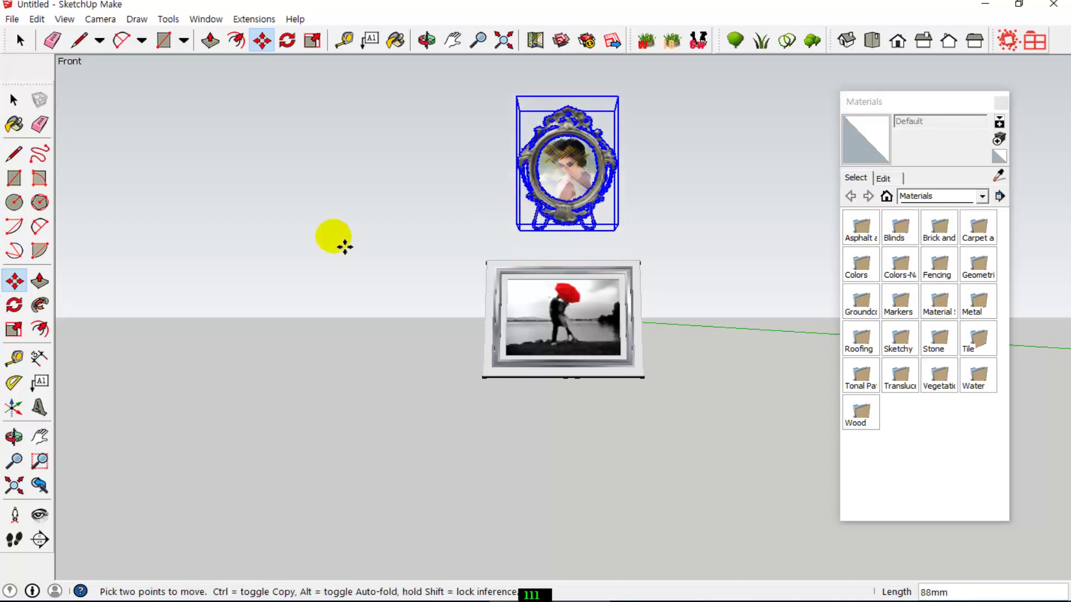
- Delete the rectangular photo frame beneath the oval frame
{"action": "left_click", "coordinate": [14, 100]}
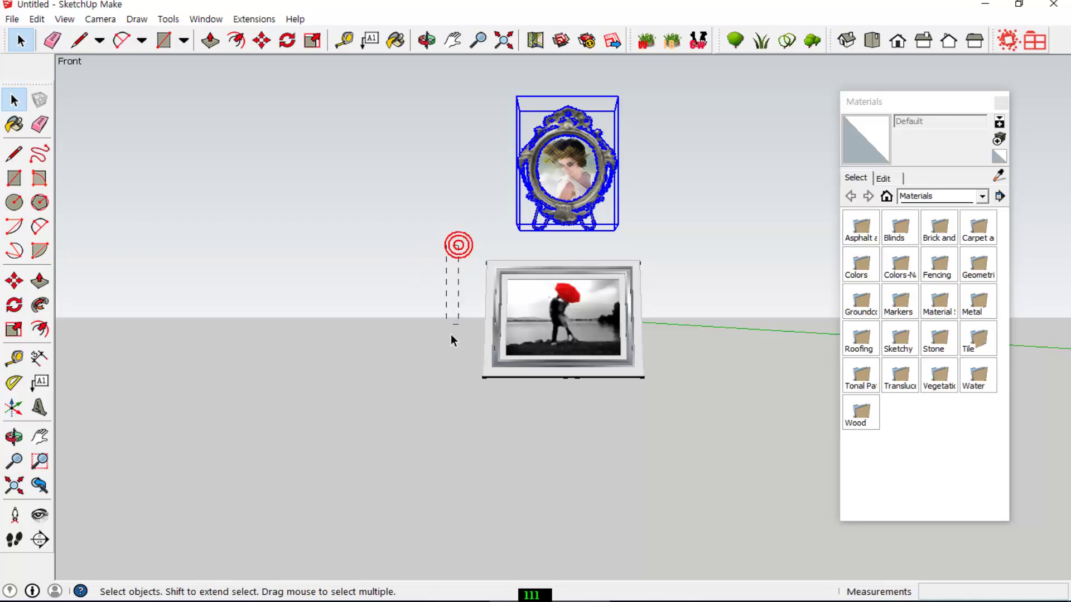
{"action": "left_click_drag", "start_coordinate": [451, 334], "coordinate": [700, 409]}
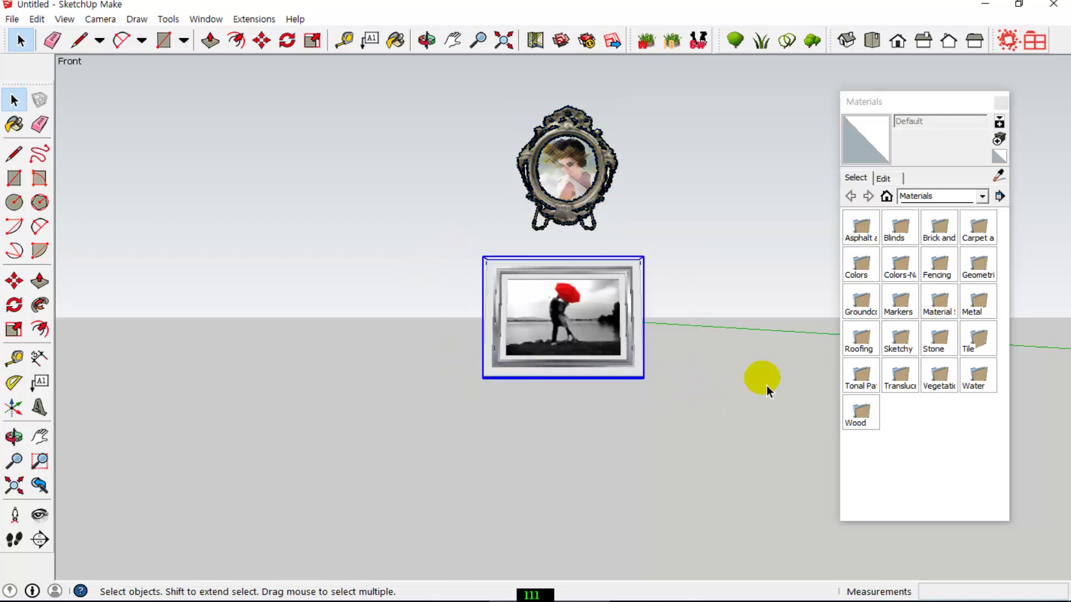
{"action": "key", "text": "Delete"}
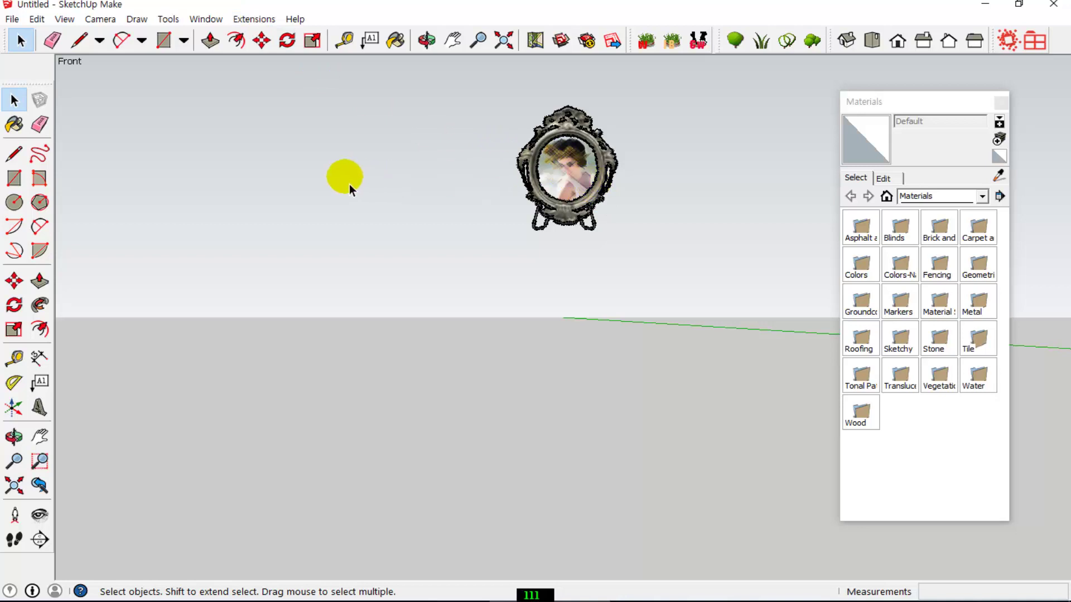
- Export the oval frame as a generic DirectX file including backfaces, named 액자002.x, in the su 작업장 folder
{"action": "left_click", "coordinate": [254, 19]}
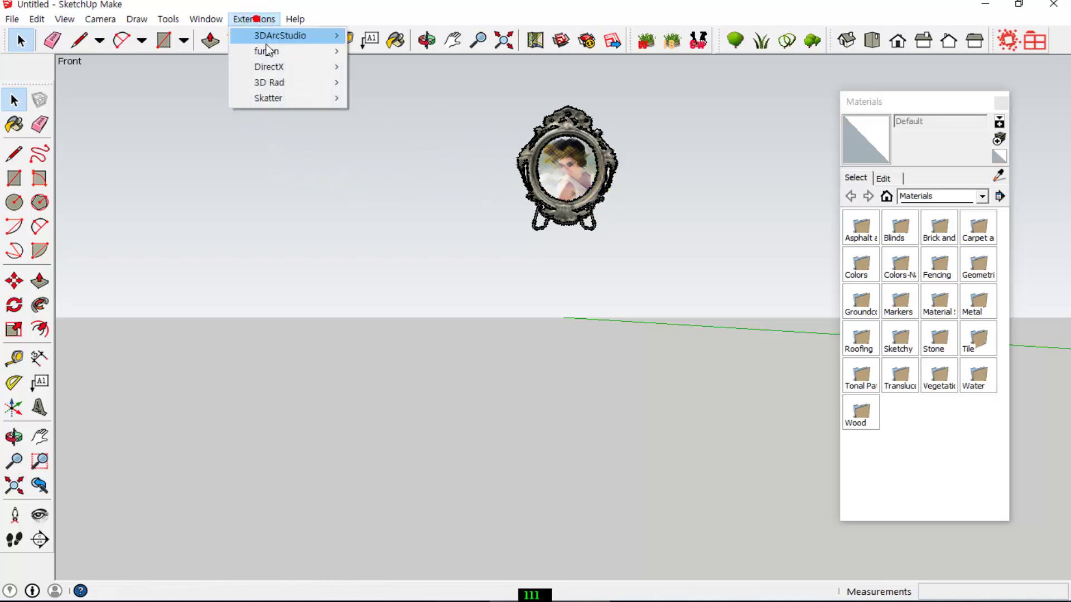
{"action": "mouse_move", "coordinate": [285, 89]}
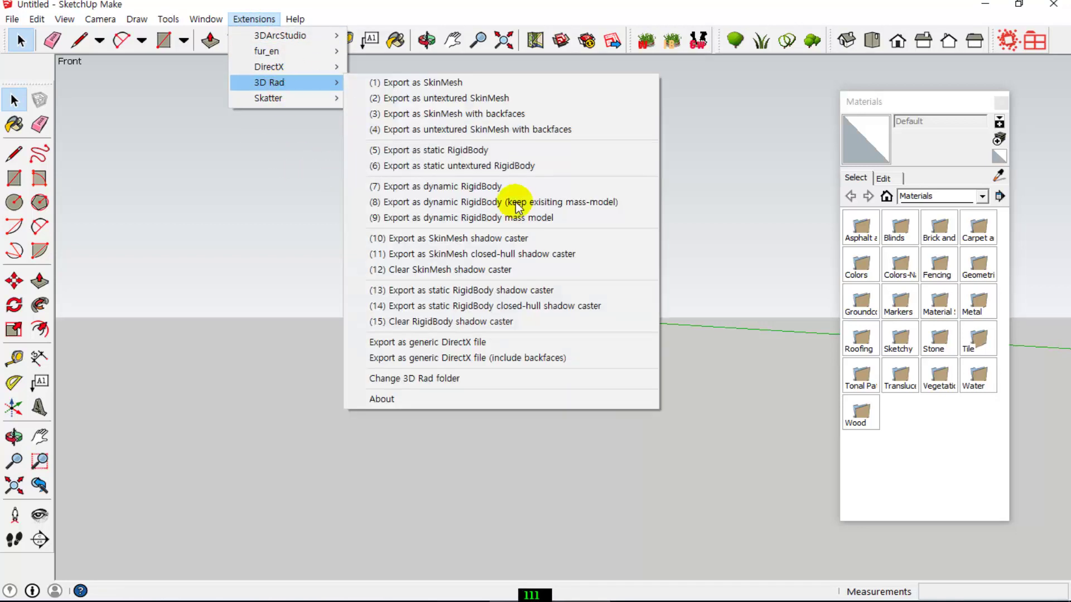
{"action": "left_click", "coordinate": [521, 360]}
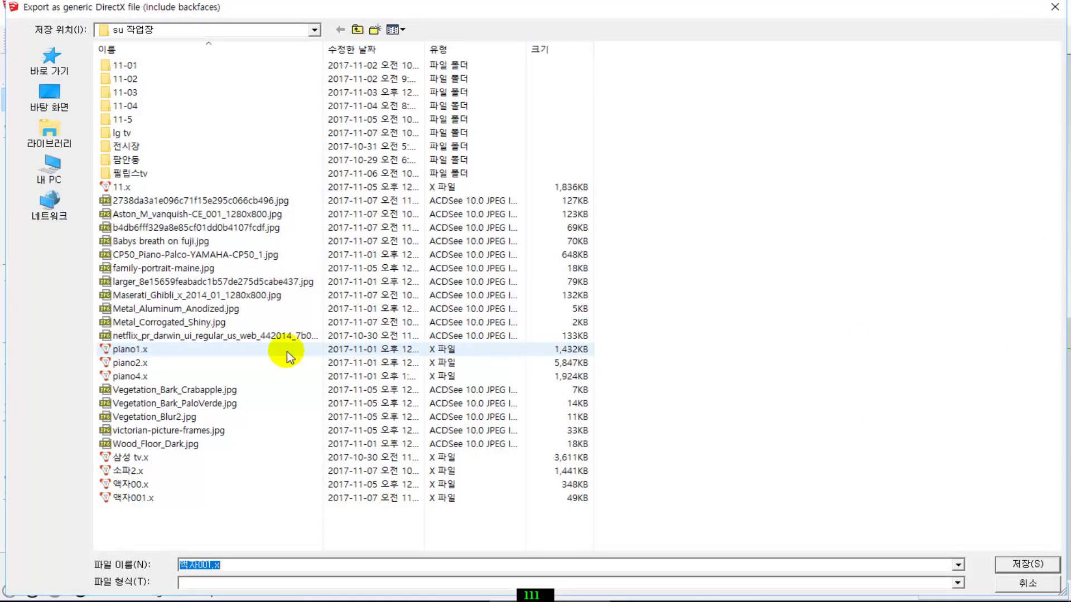
{"action": "left_click", "coordinate": [140, 496]}
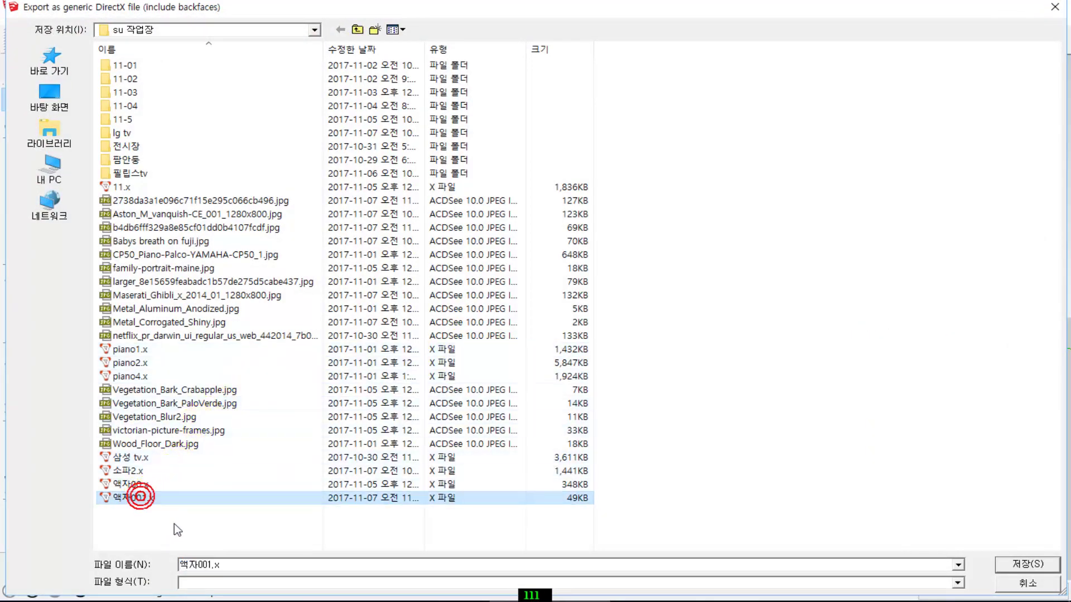
{"action": "double_click", "coordinate": [209, 565]}
{"action": "left_click", "coordinate": [211, 565]}
{"action": "key", "text": "BackSpace"}
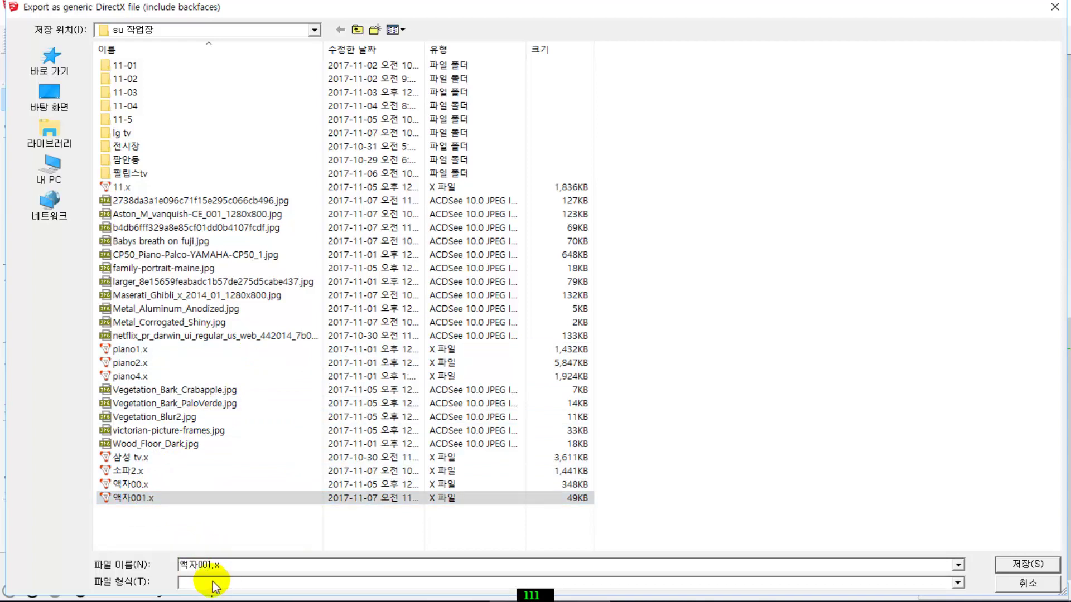
{"action": "type", "text": "2"}
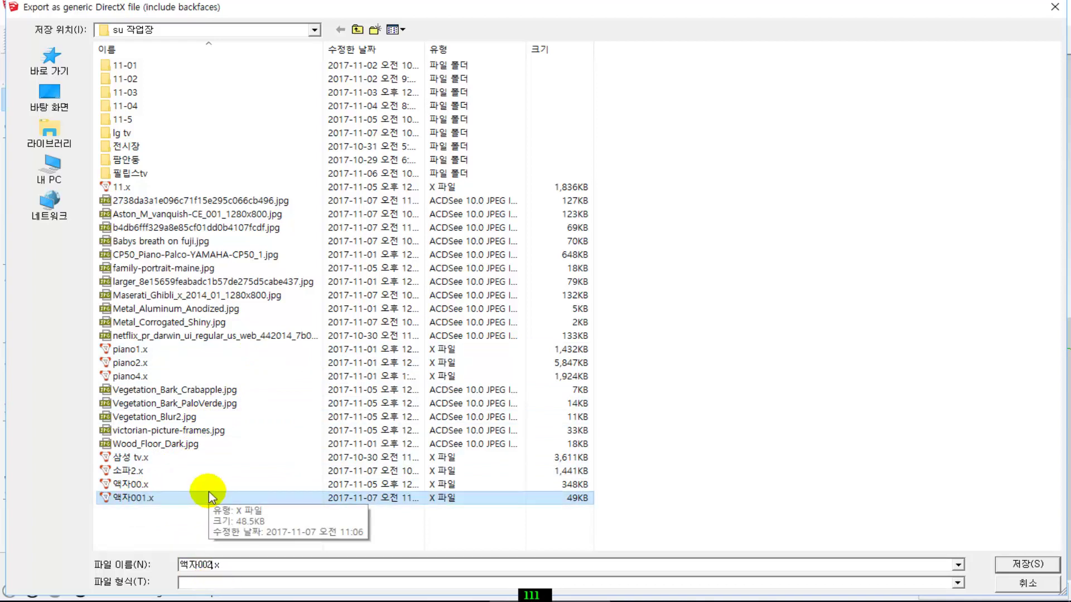
{"action": "left_click", "coordinate": [1037, 565]}
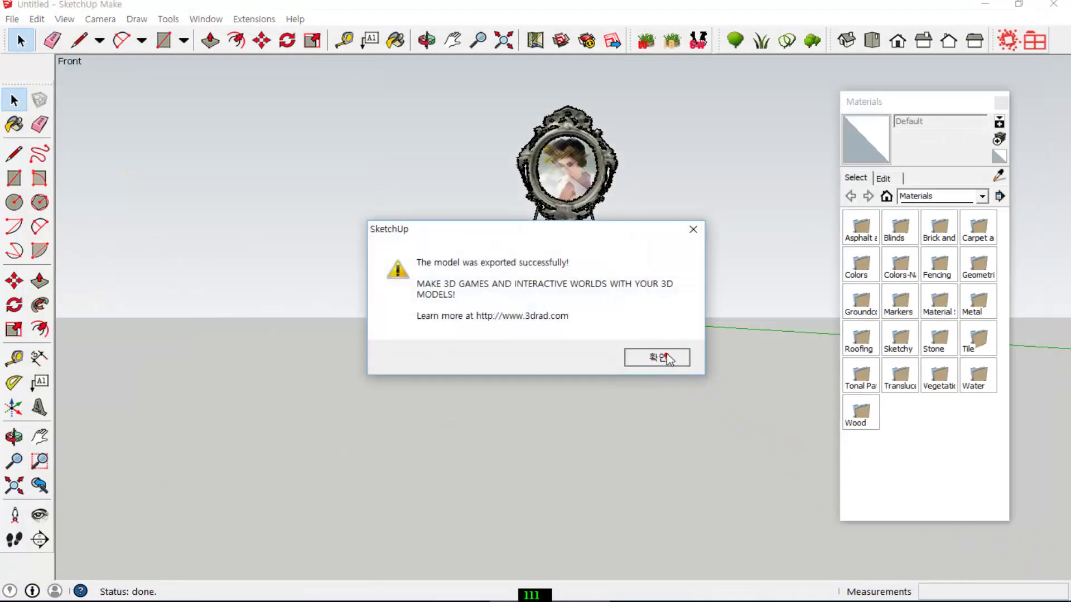
{"action": "left_click", "coordinate": [667, 357]}
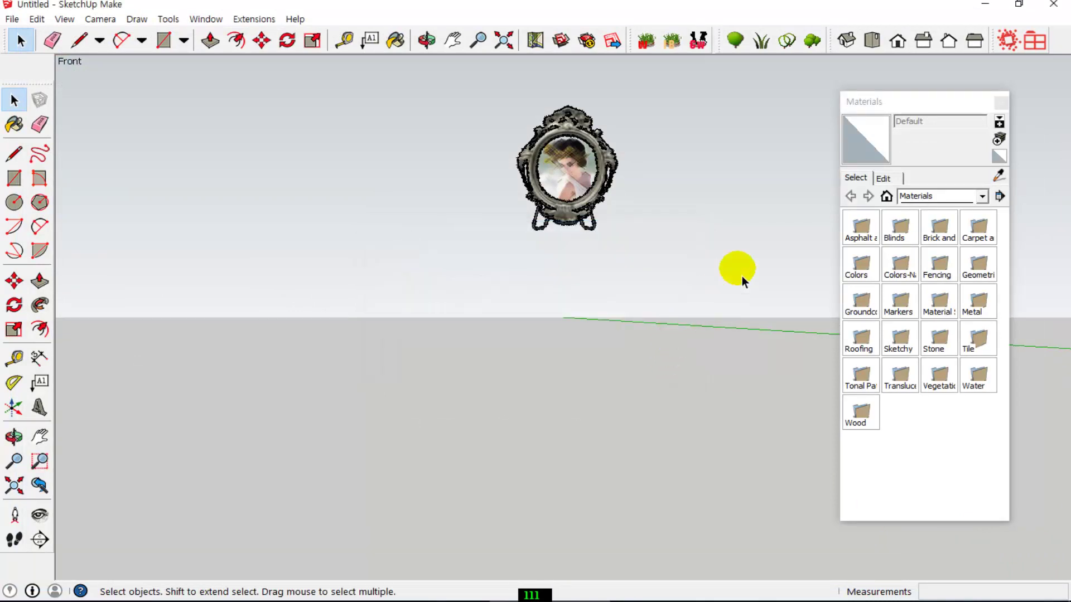
- Close SketchUp without saving the untitled model and start BluffTitler
{"action": "left_click", "coordinate": [1054, 5]}
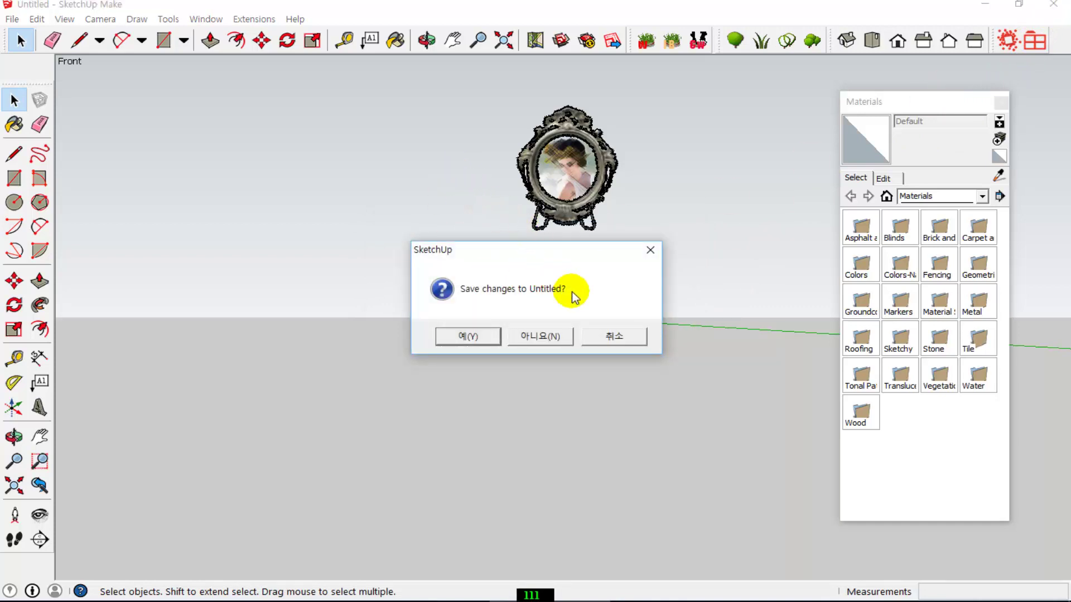
{"action": "left_click", "coordinate": [535, 337]}
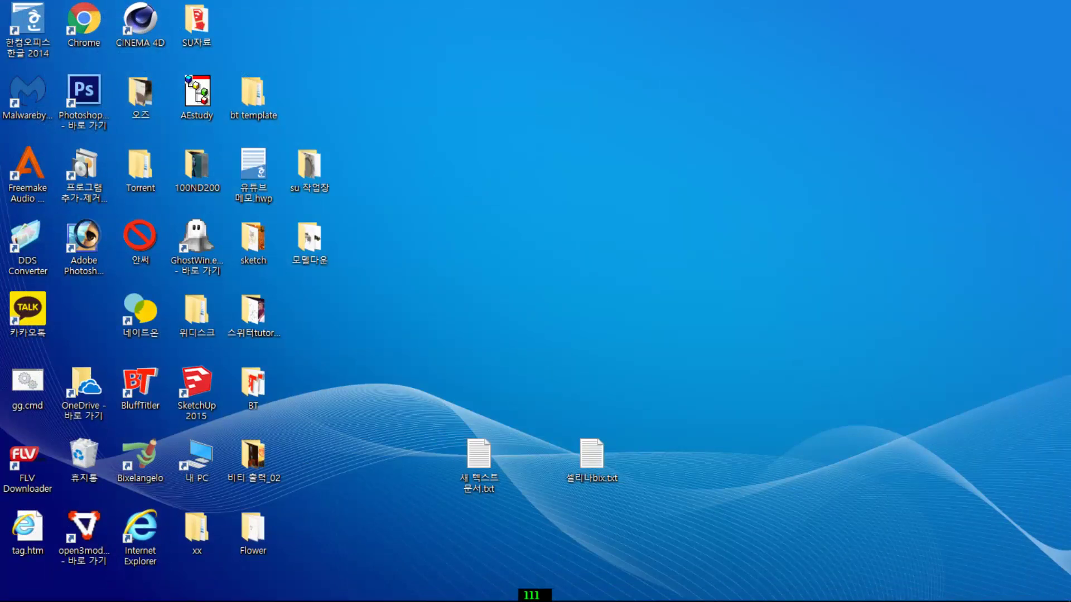
{"action": "double_click", "coordinate": [131, 392]}
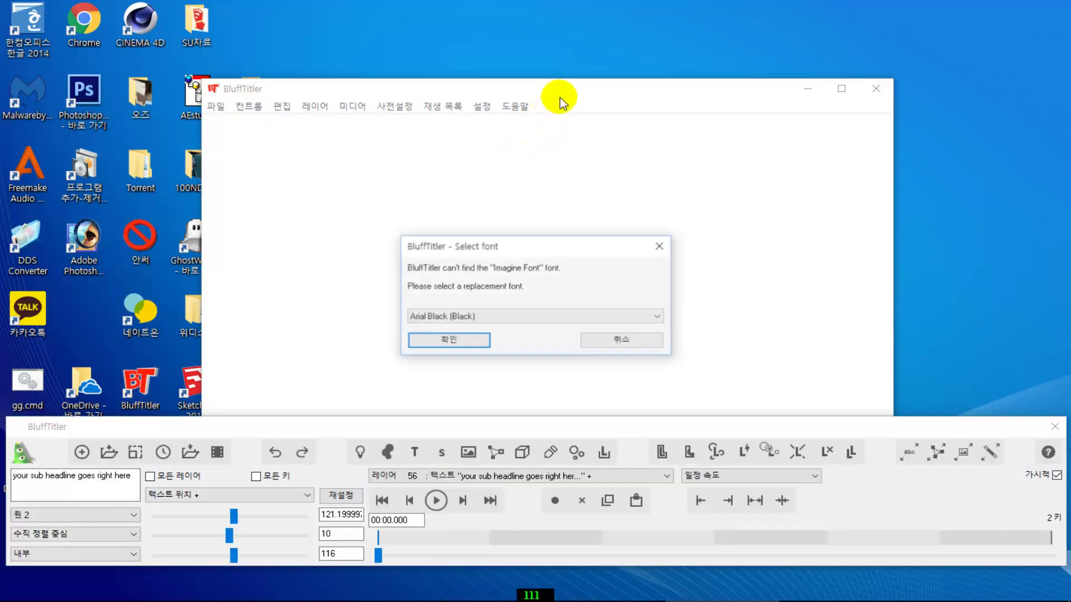
- Accept Arial Black (Black) as the replacement for the missing Imagine Font and COCOGOOSE fonts
{"action": "left_click", "coordinate": [455, 343]}
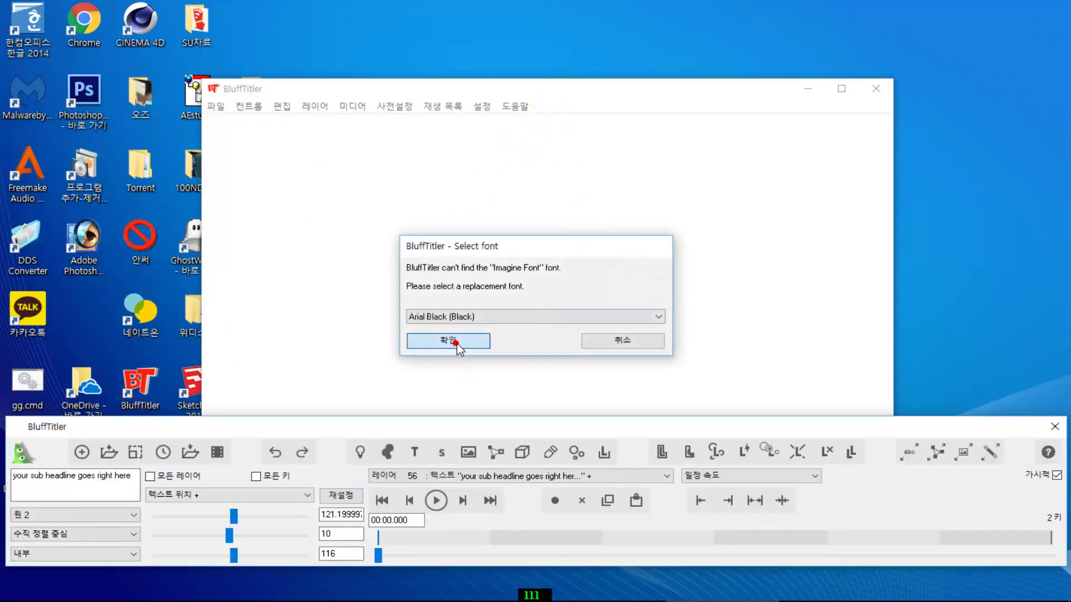
{"action": "left_click", "coordinate": [455, 344]}
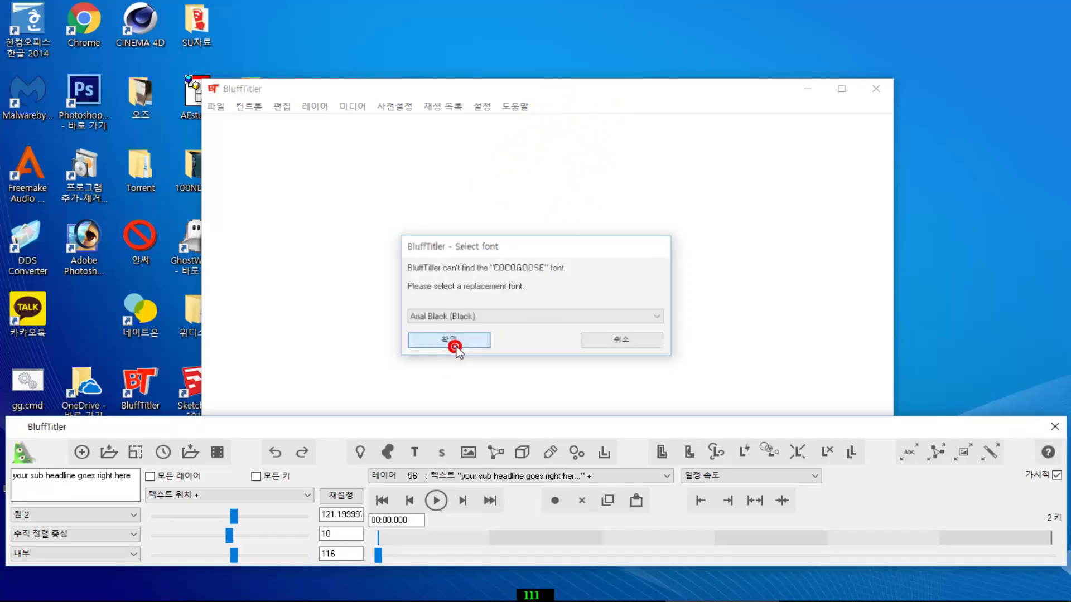
{"action": "left_click", "coordinate": [588, 95]}
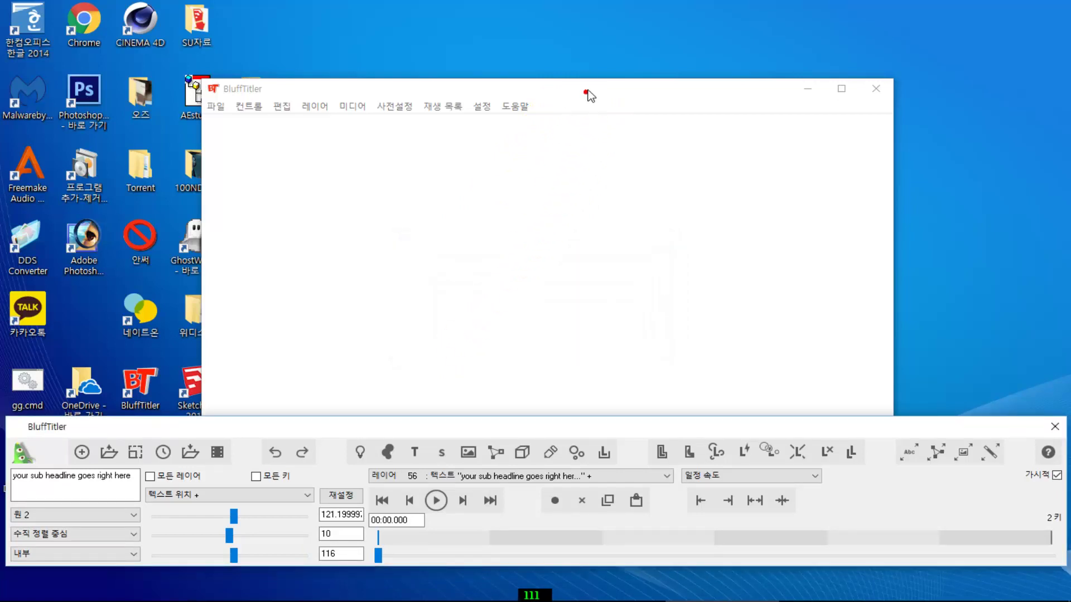
- Create a new show, delete its default text layer, and move the preview window up clear of the controls
{"action": "left_click", "coordinate": [88, 457]}
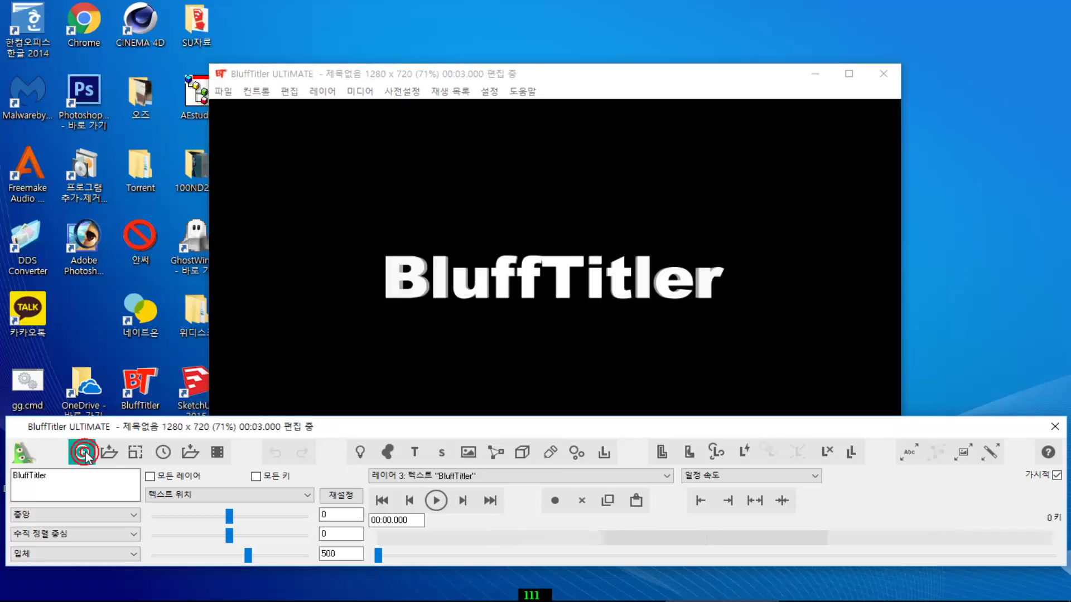
{"action": "left_click", "coordinate": [825, 454]}
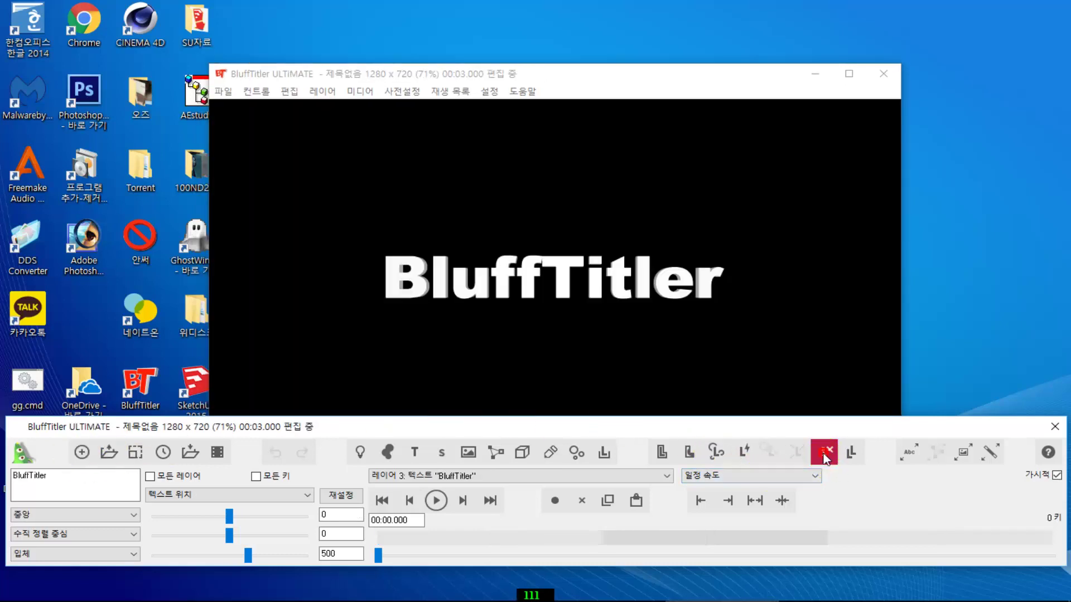
{"action": "left_click", "coordinate": [825, 454]}
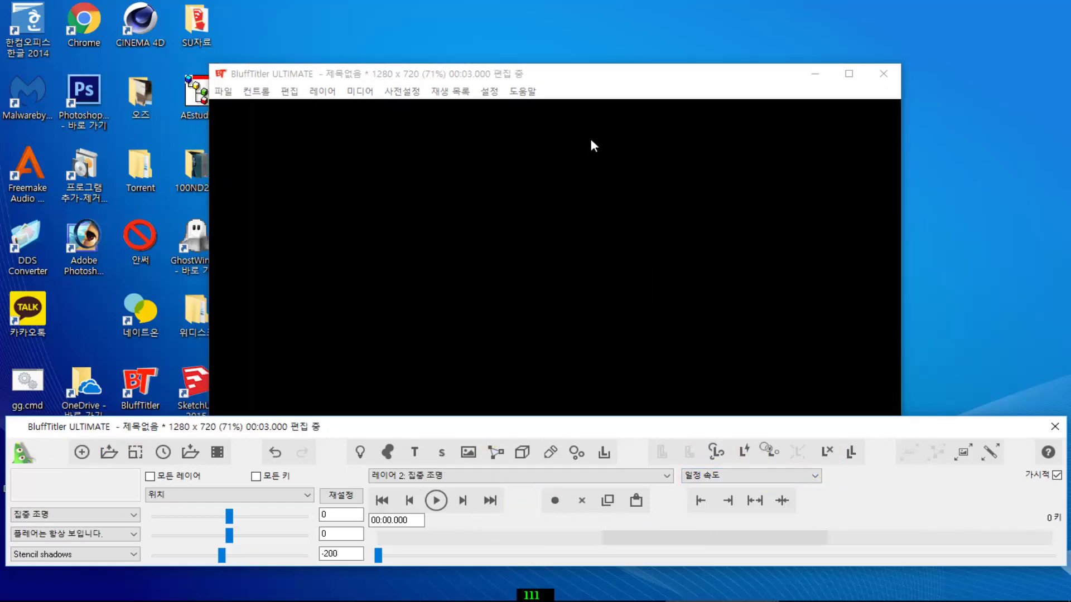
{"action": "left_click", "coordinate": [595, 94]}
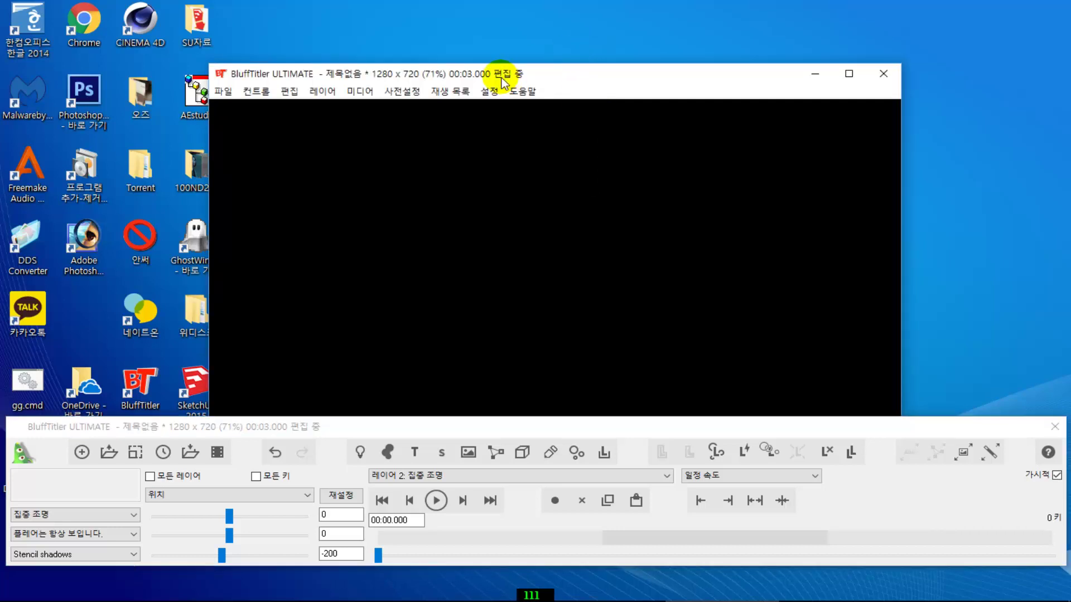
{"action": "left_click_drag", "start_coordinate": [503, 76], "coordinate": [504, 16]}
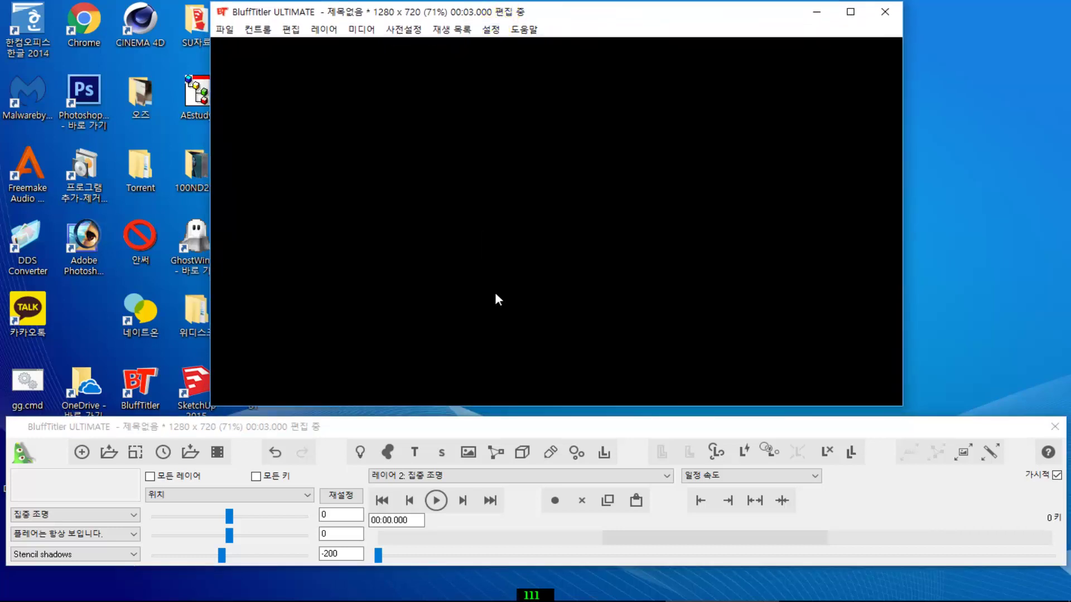
- Add a 3D model layer using the file 액자001.x from the su 작업장 folder
{"action": "left_click", "coordinate": [543, 501]}
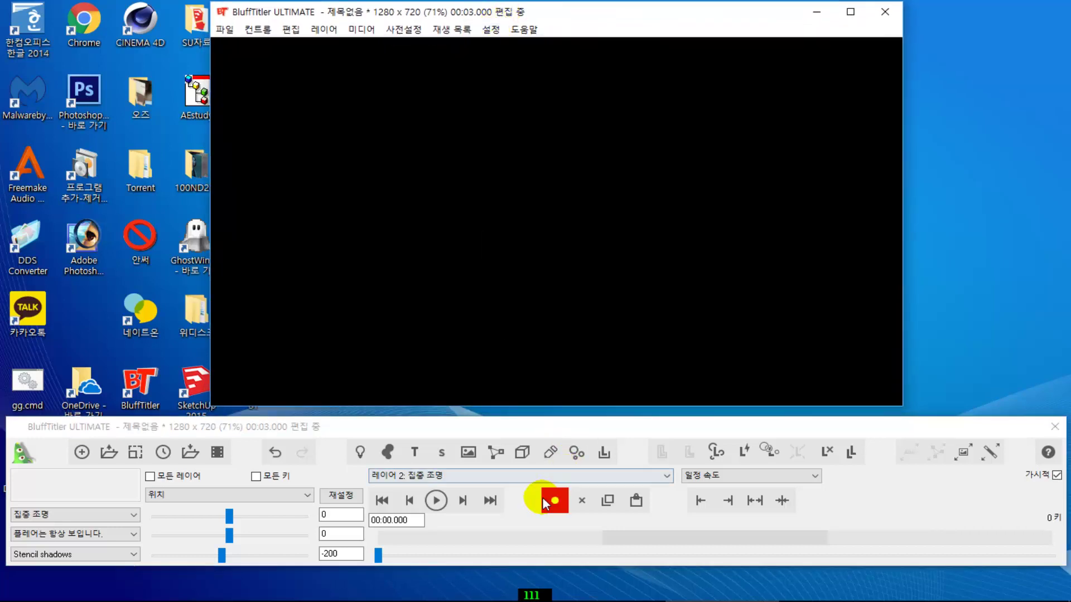
{"action": "left_click", "coordinate": [523, 458]}
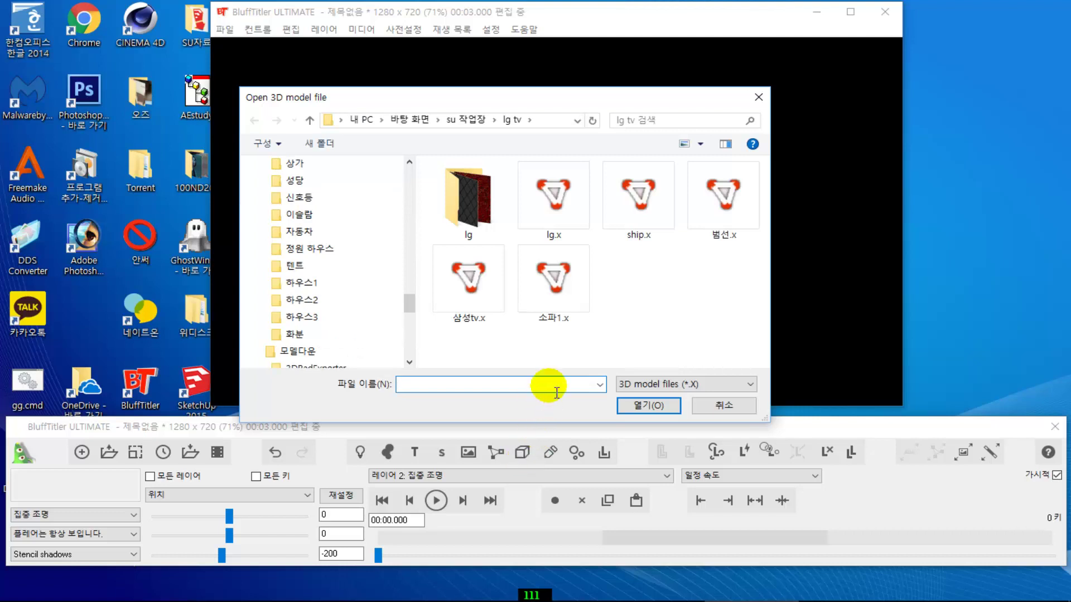
{"action": "left_click", "coordinate": [311, 120]}
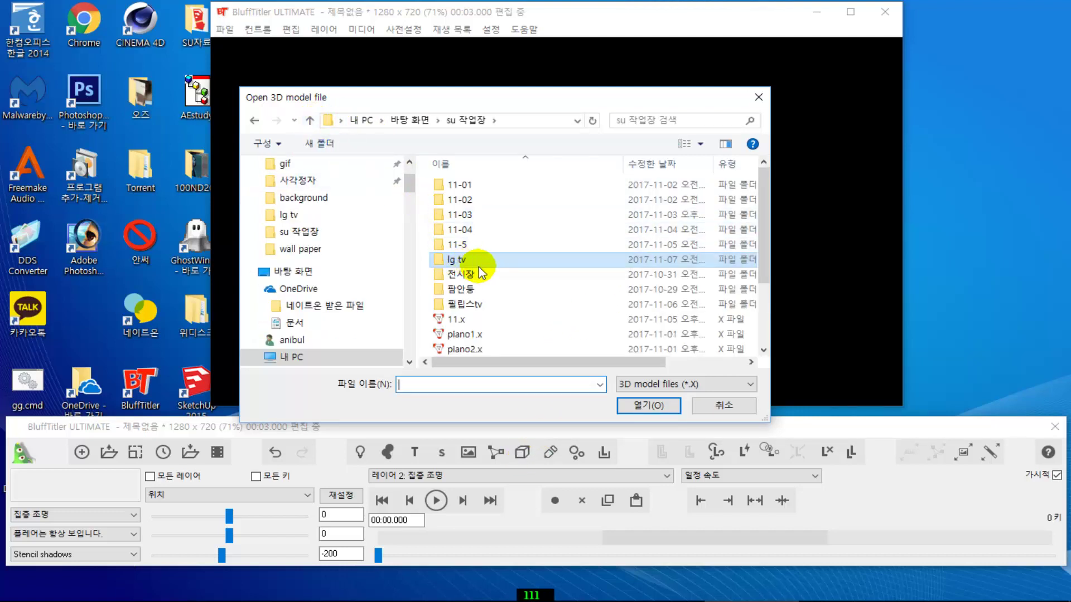
{"action": "scroll", "coordinate": [482, 271], "scroll_direction": "down", "scroll_amount": 2}
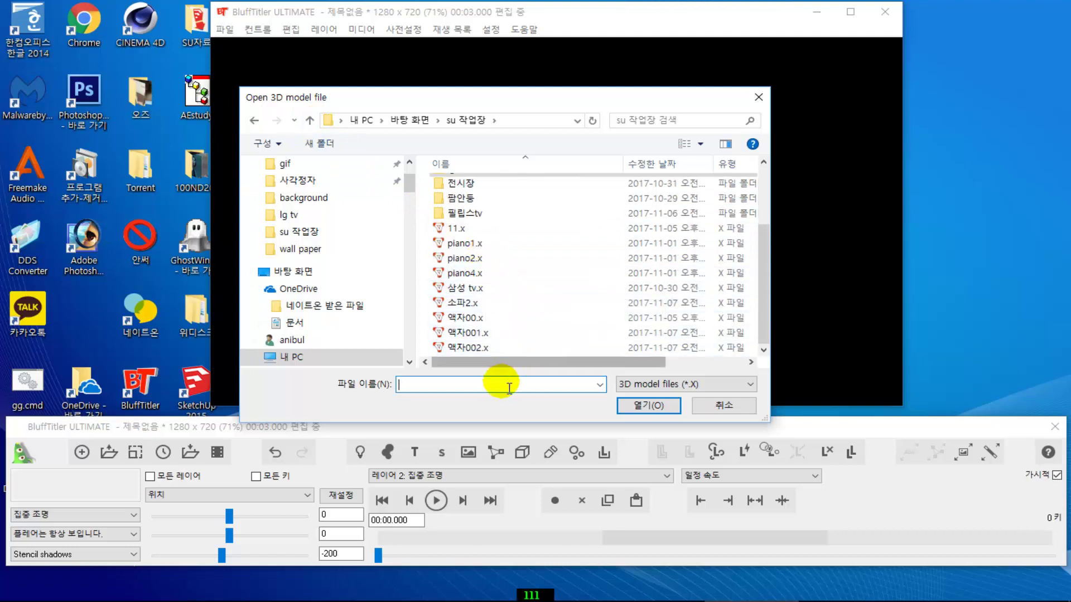
{"action": "left_click", "coordinate": [464, 335]}
{"action": "left_click", "coordinate": [653, 402]}
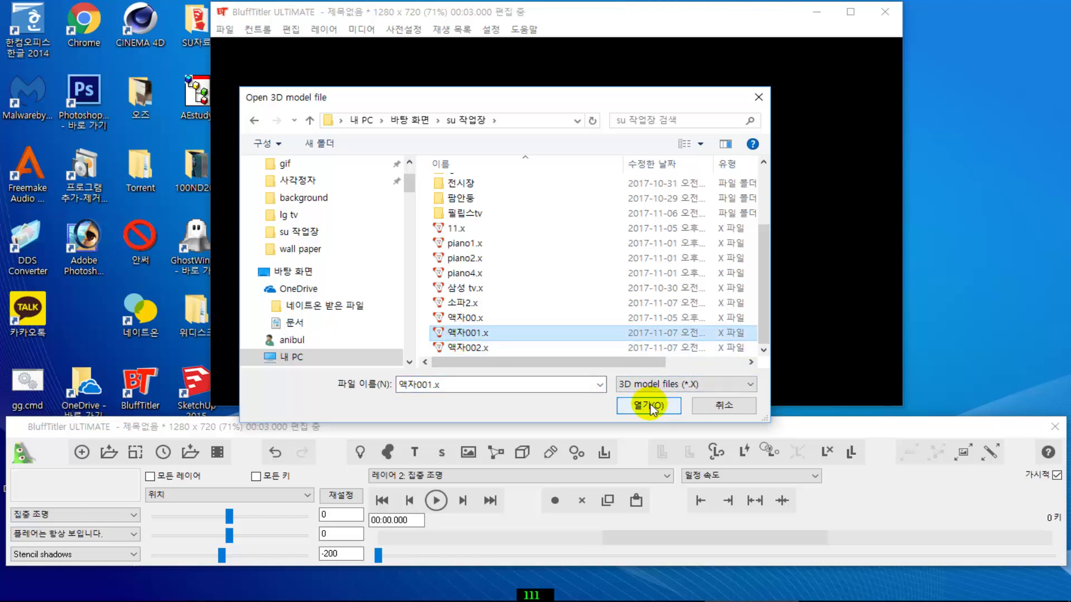
{"action": "left_click", "coordinate": [652, 407]}
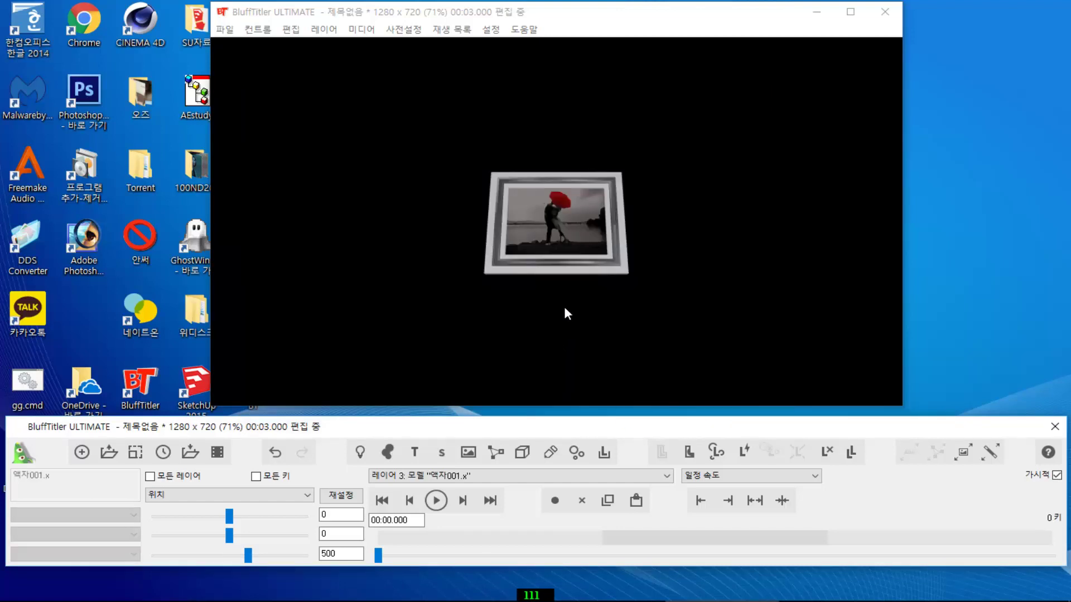
- Add a container layer to the show and shift its horizontal position to 3.2
{"action": "left_click", "coordinate": [568, 249]}
{"action": "left_click", "coordinate": [697, 430]}
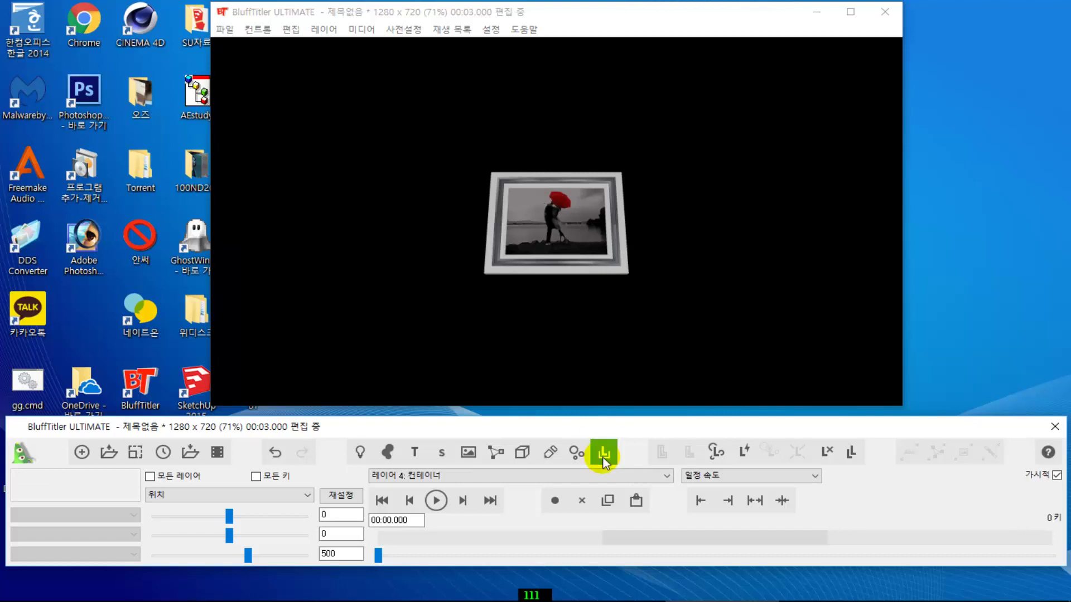
{"action": "left_click", "coordinate": [604, 455]}
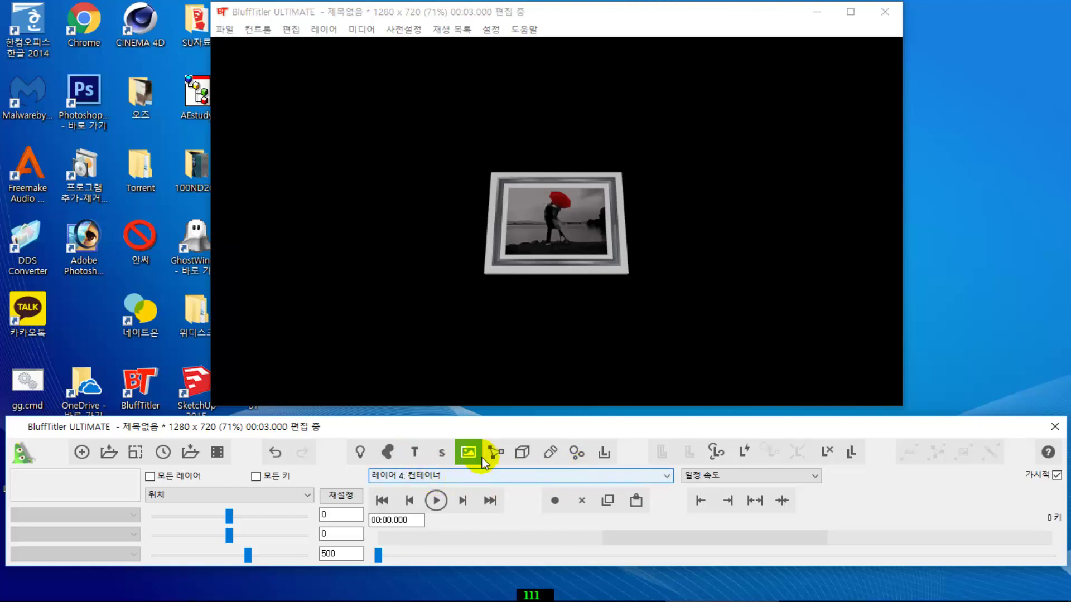
{"action": "left_click", "coordinate": [562, 267]}
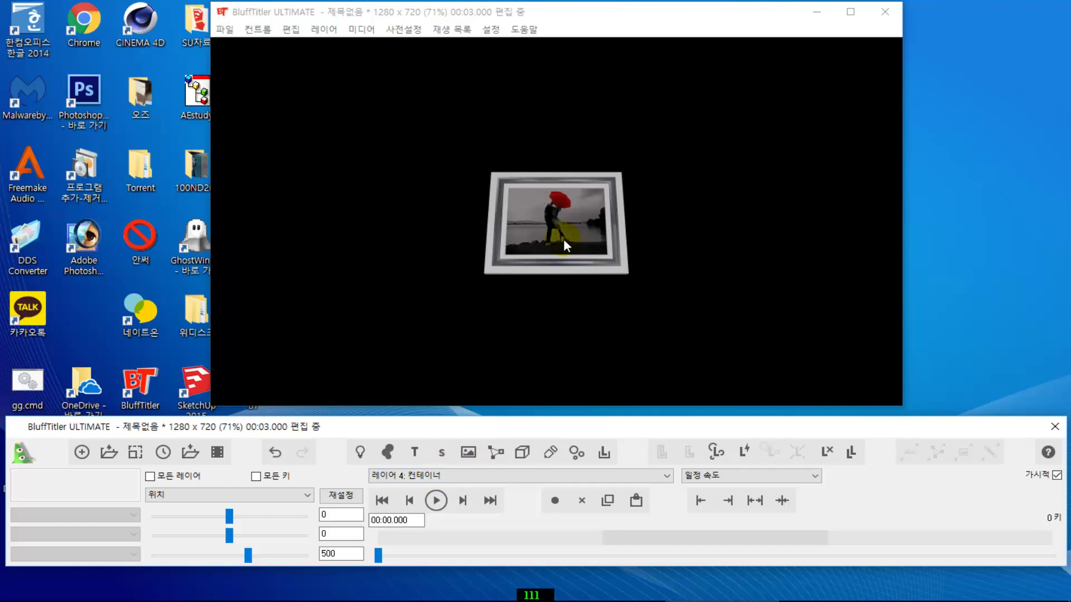
{"action": "left_click_drag", "start_coordinate": [563, 240], "coordinate": [573, 233]}
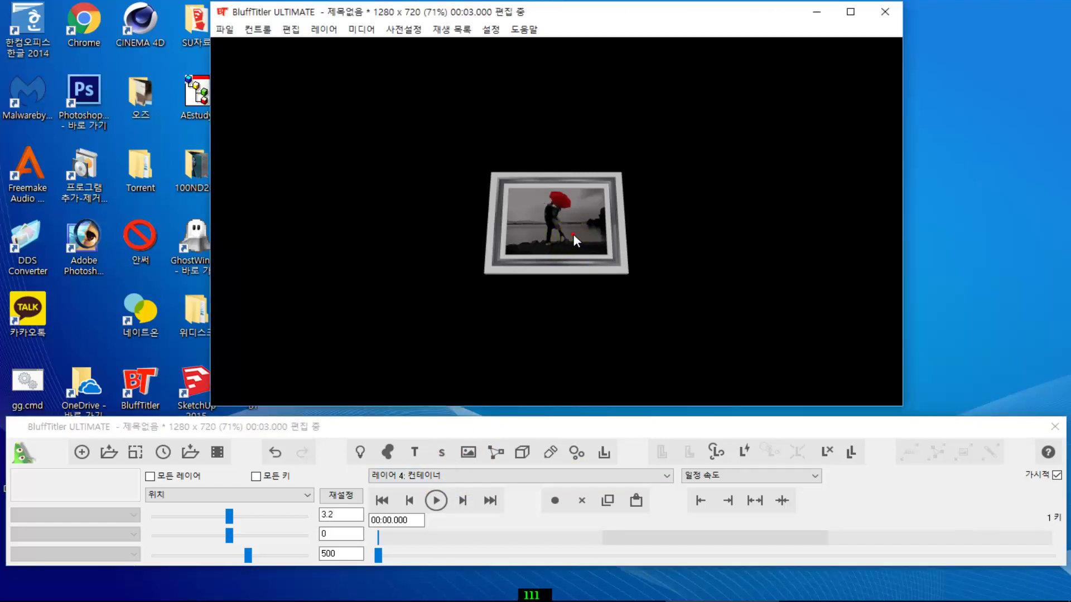
- Make the 액자001.x model layer the active layer
{"action": "left_click", "coordinate": [573, 235]}
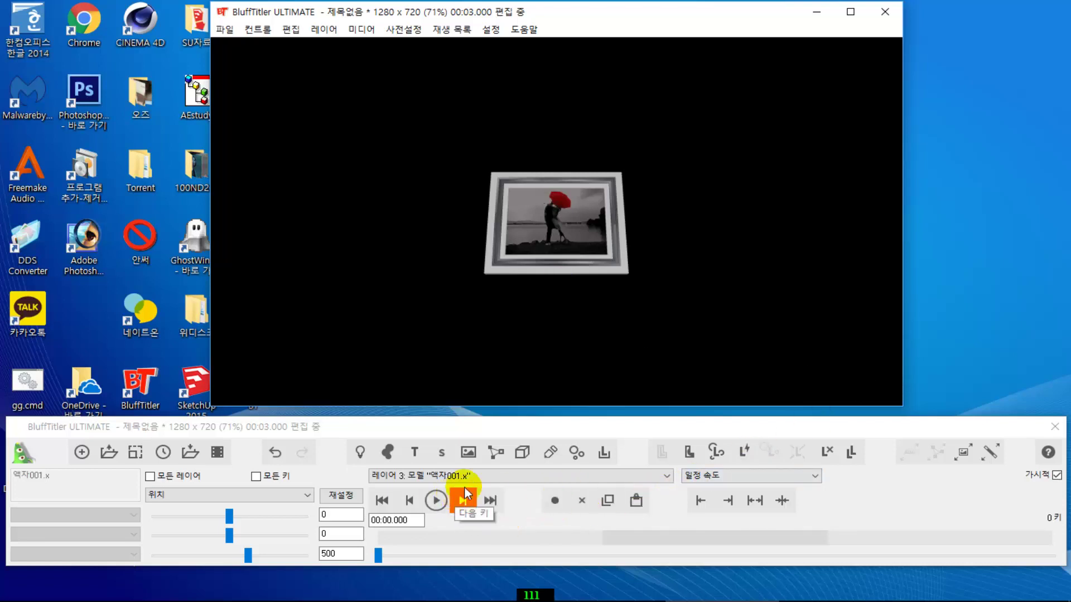
{"action": "left_click", "coordinate": [668, 477]}
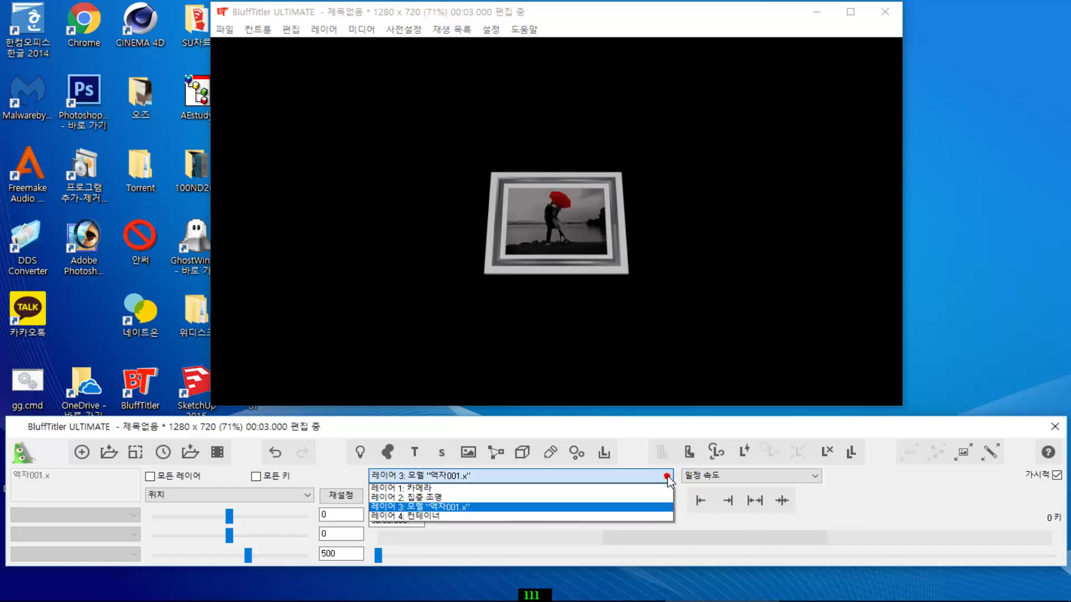
{"action": "left_click", "coordinate": [478, 507]}
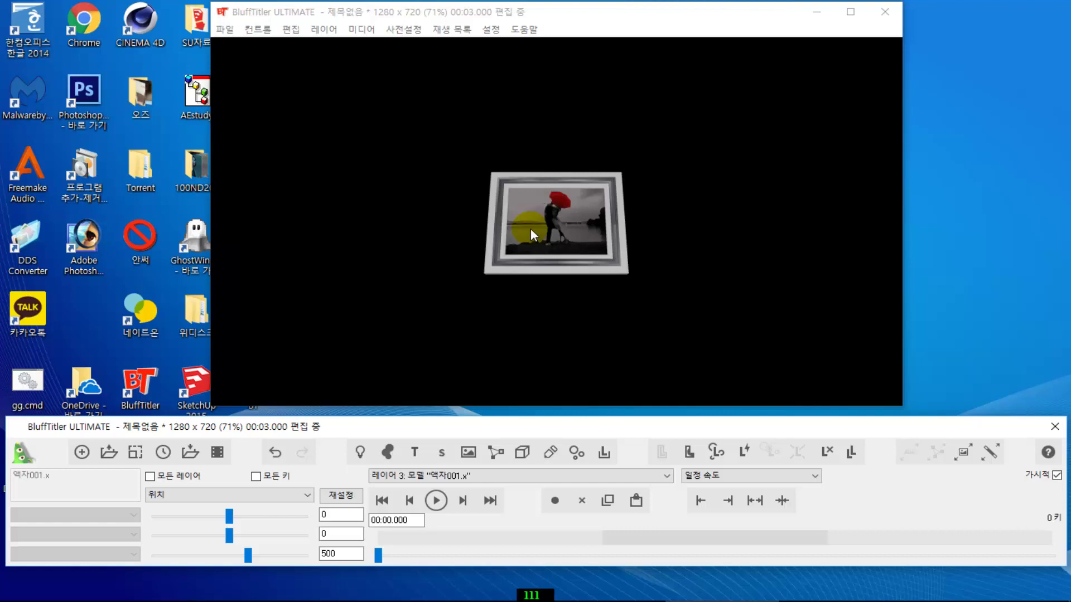
- Shift the 액자001.x model layer's vertical position to 1.6 and attach the layer to the container
{"action": "left_click_drag", "start_coordinate": [531, 229], "coordinate": [531, 227]}
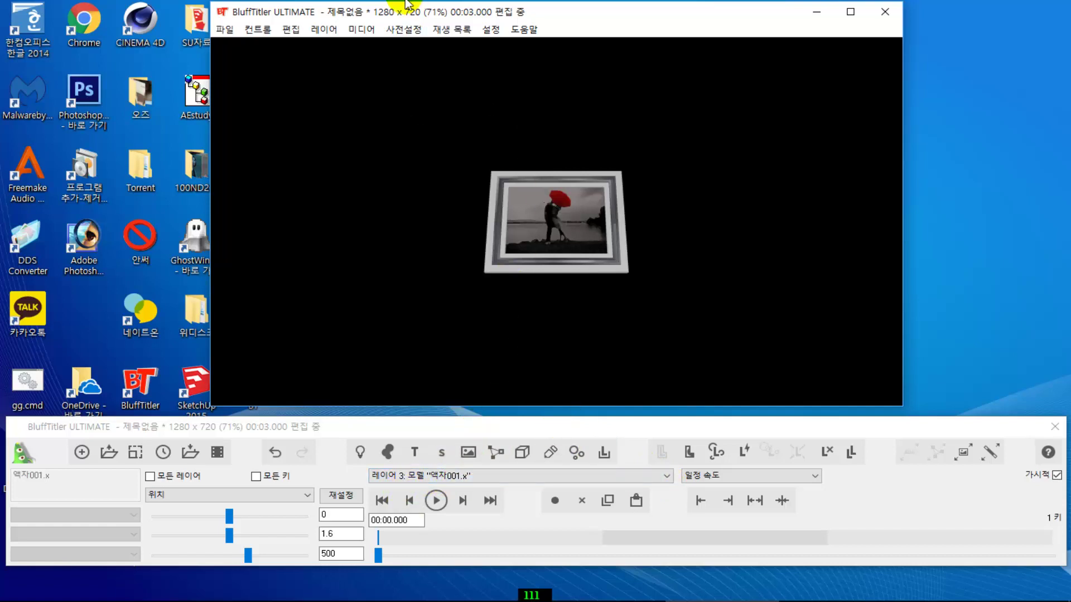
{"action": "left_click", "coordinate": [322, 30]}
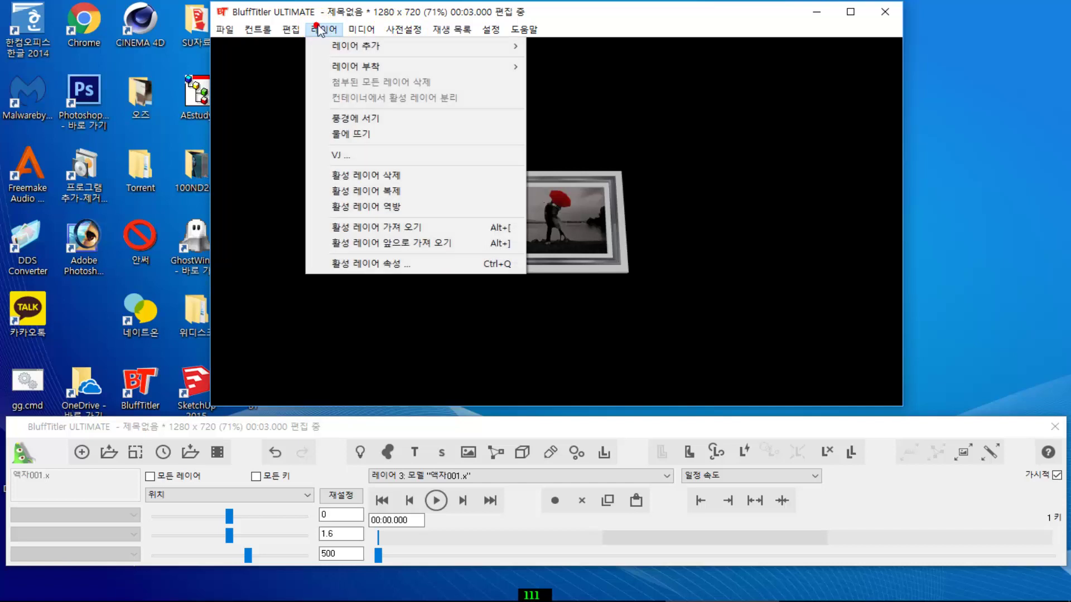
{"action": "left_click", "coordinate": [370, 68]}
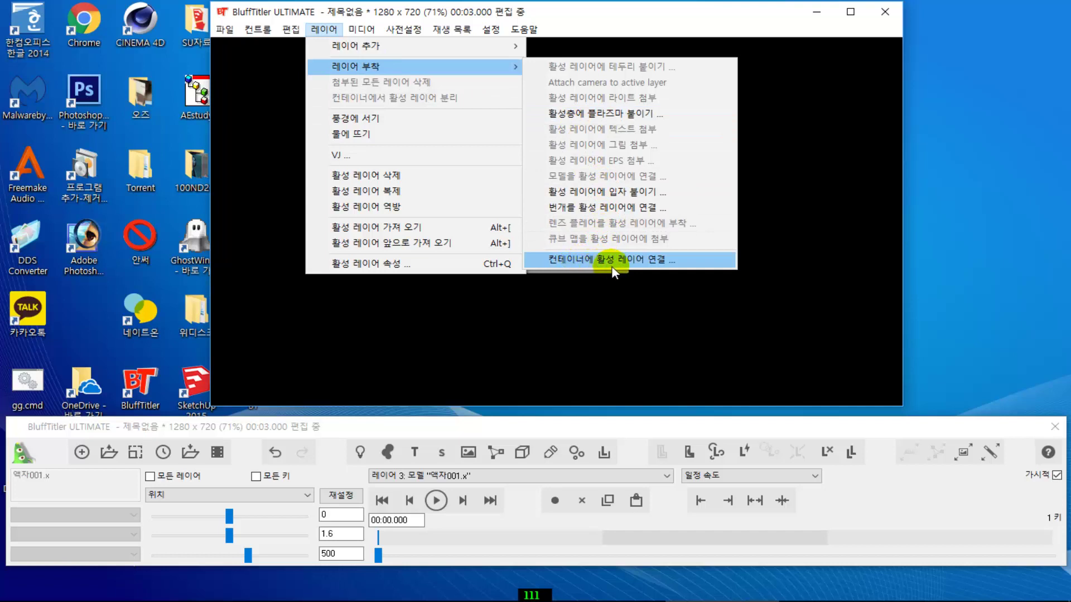
{"action": "left_click", "coordinate": [642, 265]}
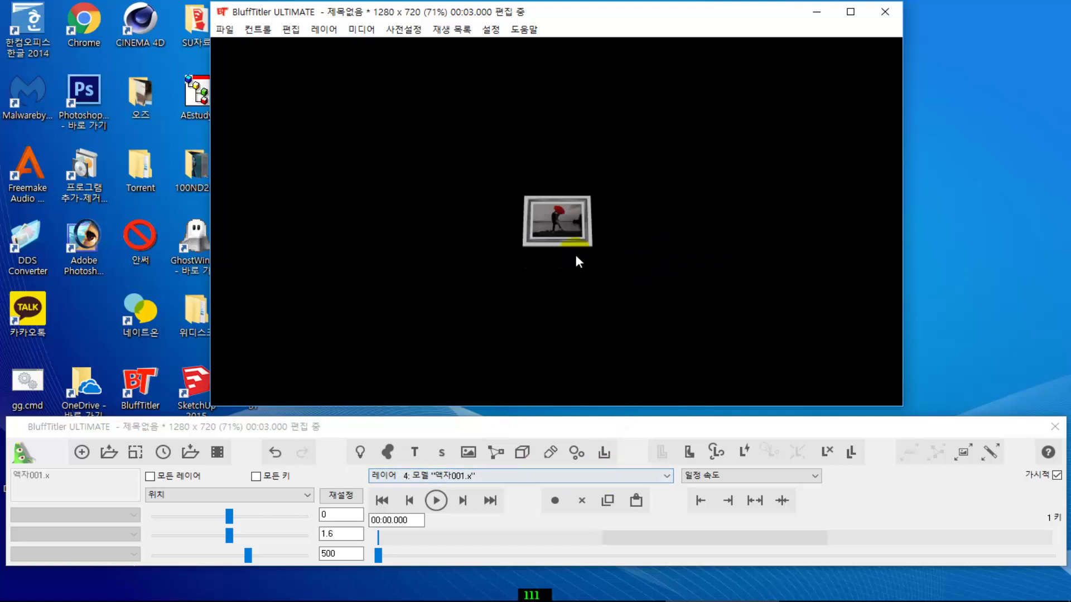
- Unpack the 4 submodels of the 액자001.x model layer into separate layers
{"action": "left_click", "coordinate": [667, 476]}
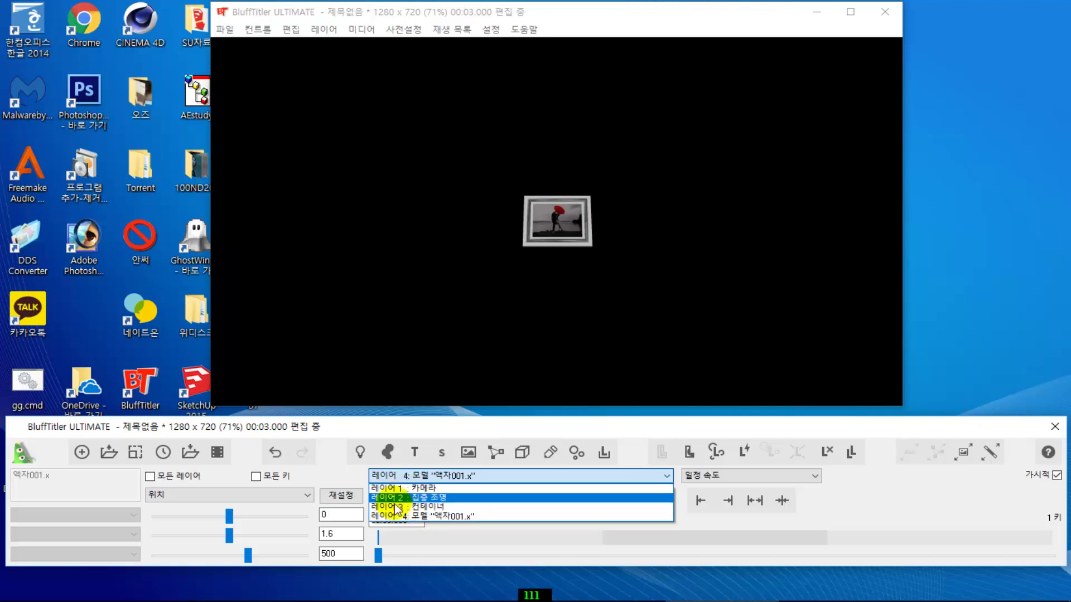
{"action": "left_click", "coordinate": [472, 518]}
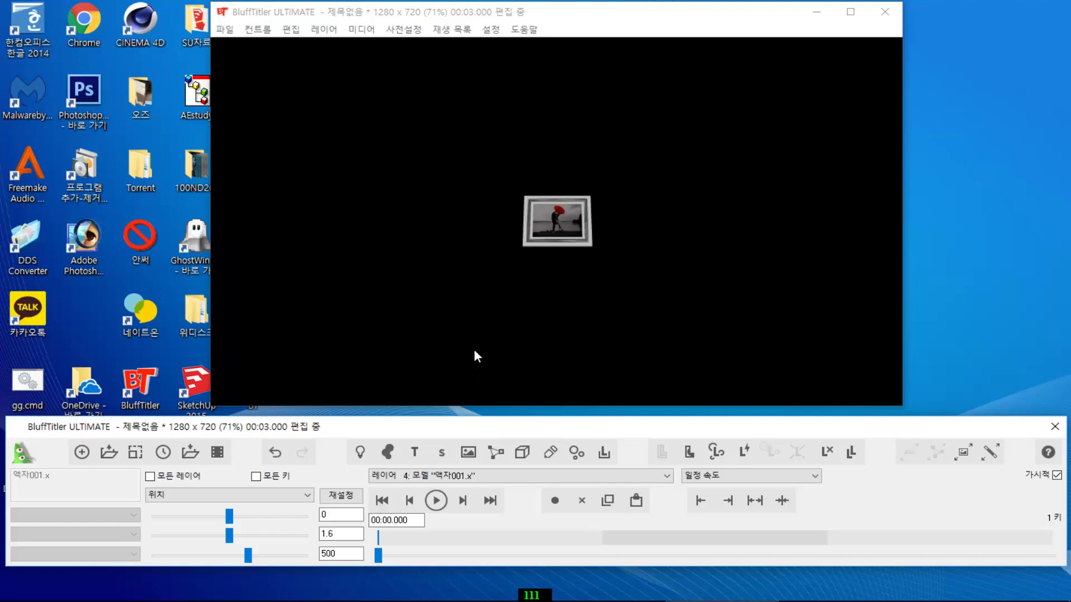
{"action": "left_click", "coordinate": [576, 327]}
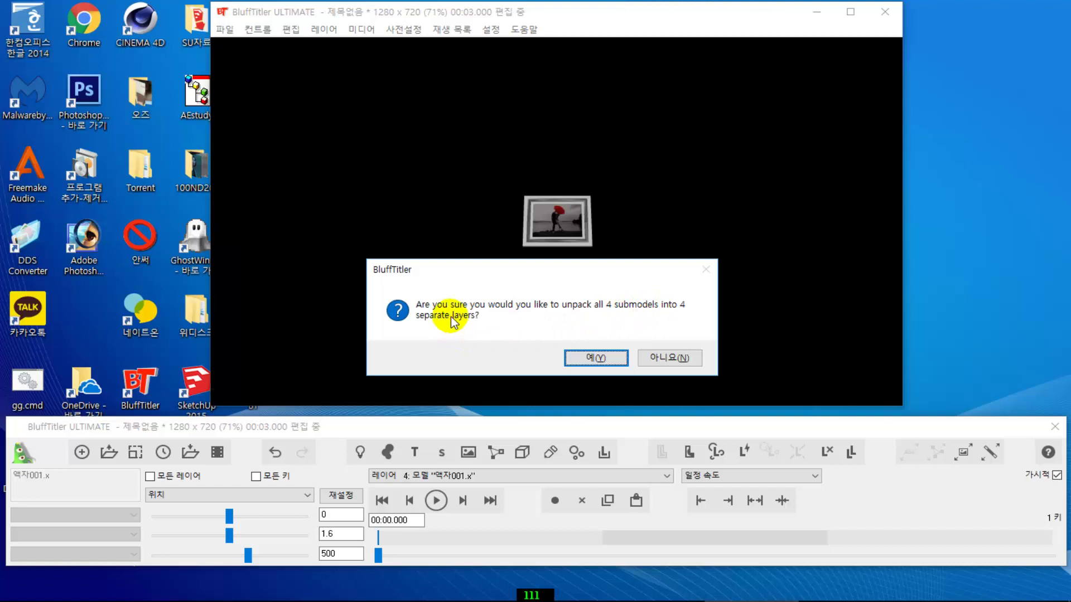
{"action": "left_click", "coordinate": [594, 359]}
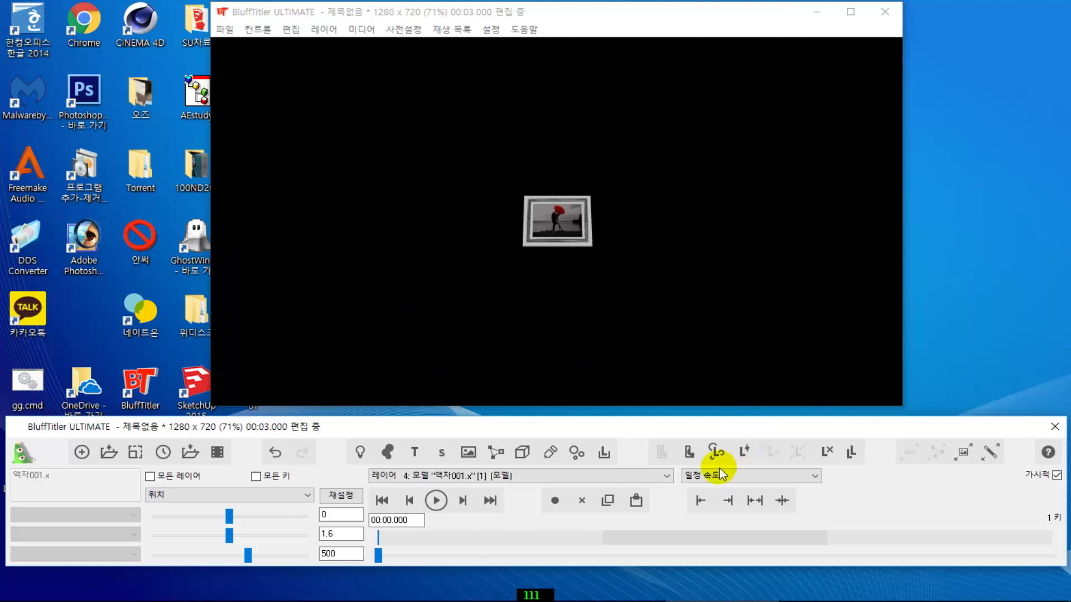
- Make the container the active layer and bring it closer by setting its depth position to about -121.2
{"action": "left_click", "coordinate": [667, 476]}
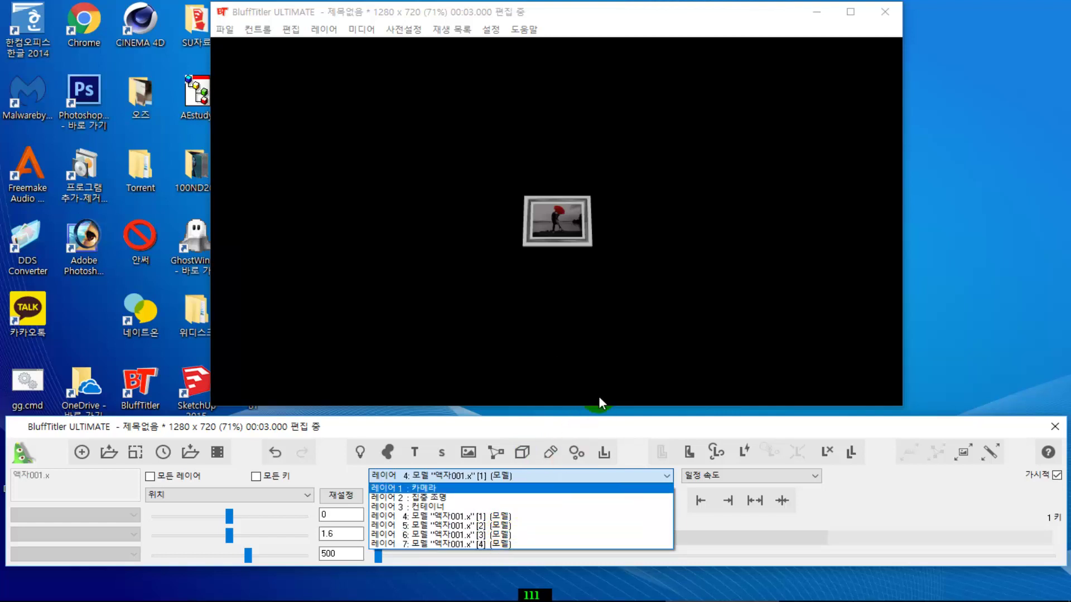
{"action": "left_click", "coordinate": [571, 418]}
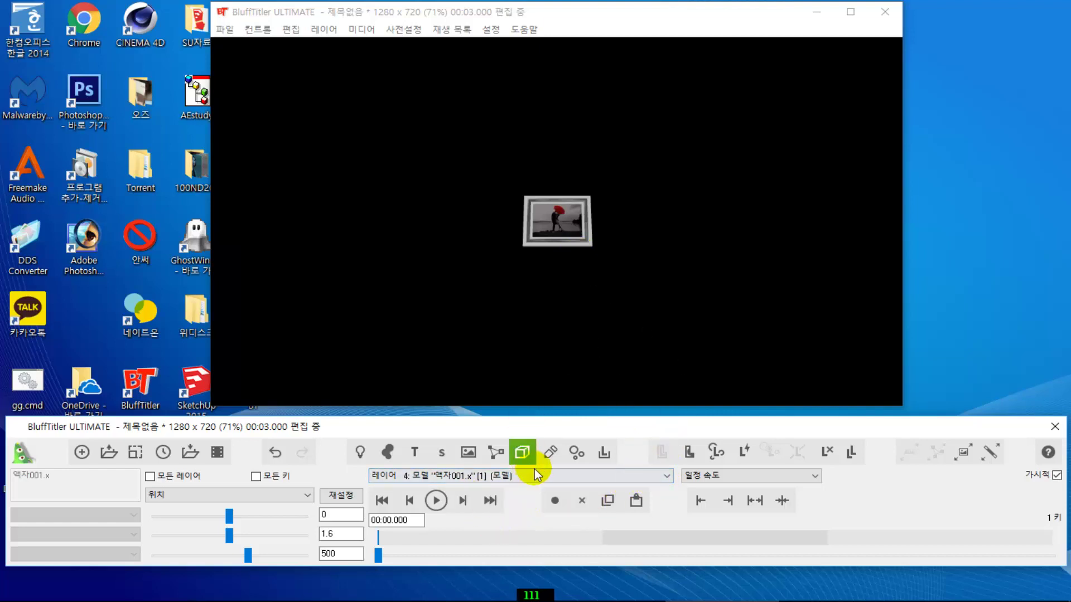
{"action": "left_click", "coordinate": [670, 479]}
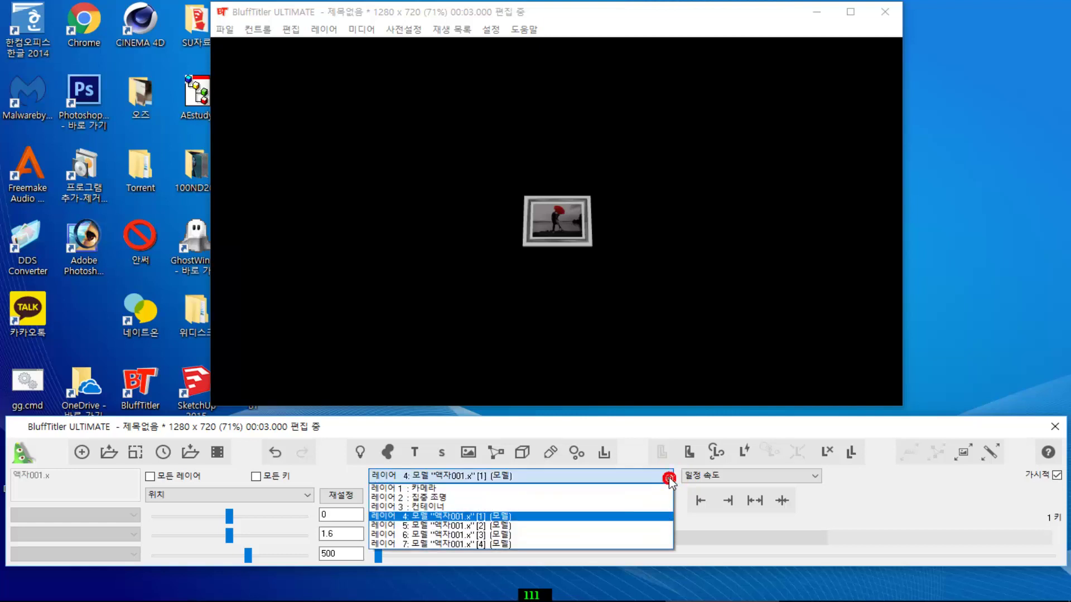
{"action": "left_click", "coordinate": [584, 278]}
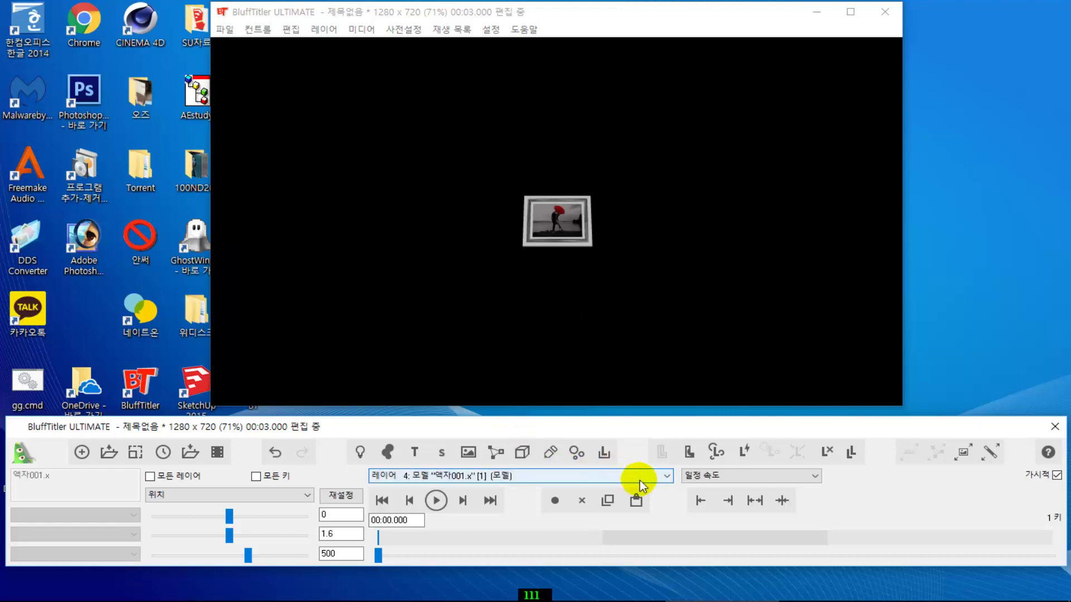
{"action": "left_click", "coordinate": [671, 478]}
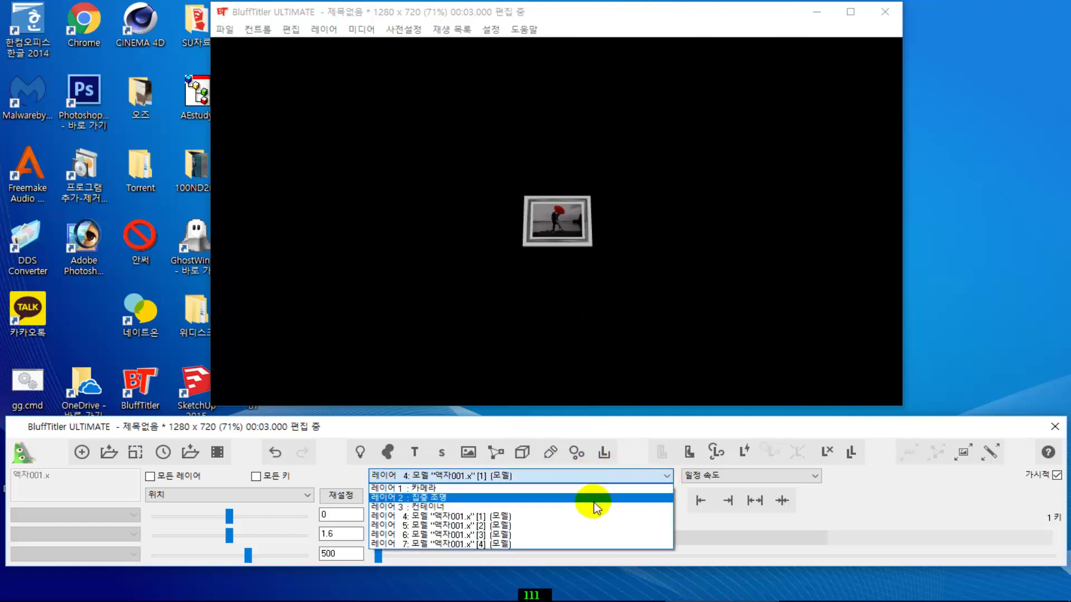
{"action": "left_click", "coordinate": [553, 510]}
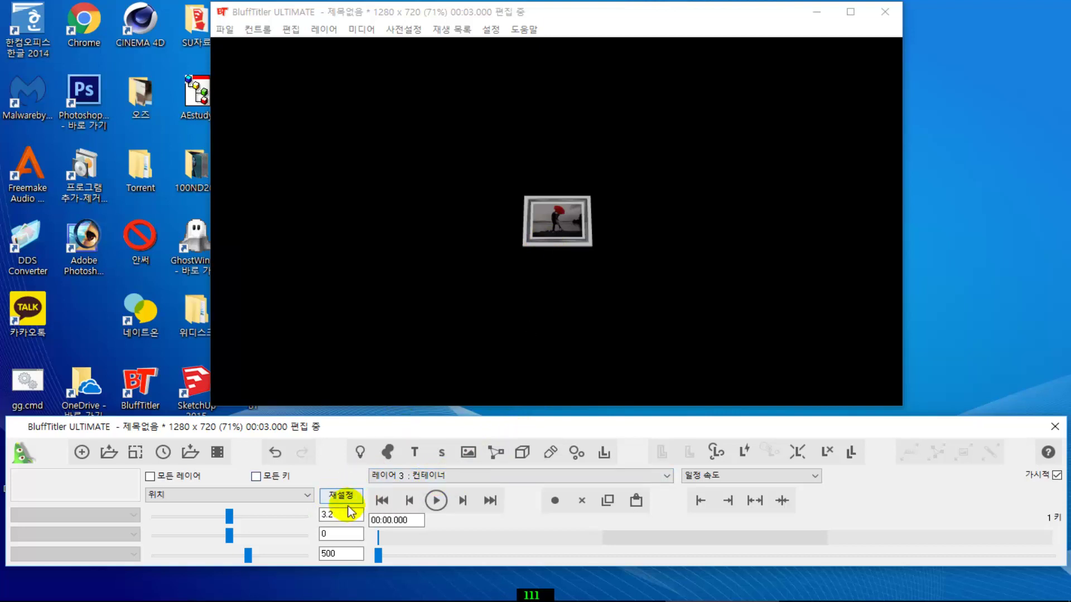
{"action": "left_click_drag", "start_coordinate": [248, 554], "coordinate": [223, 546]}
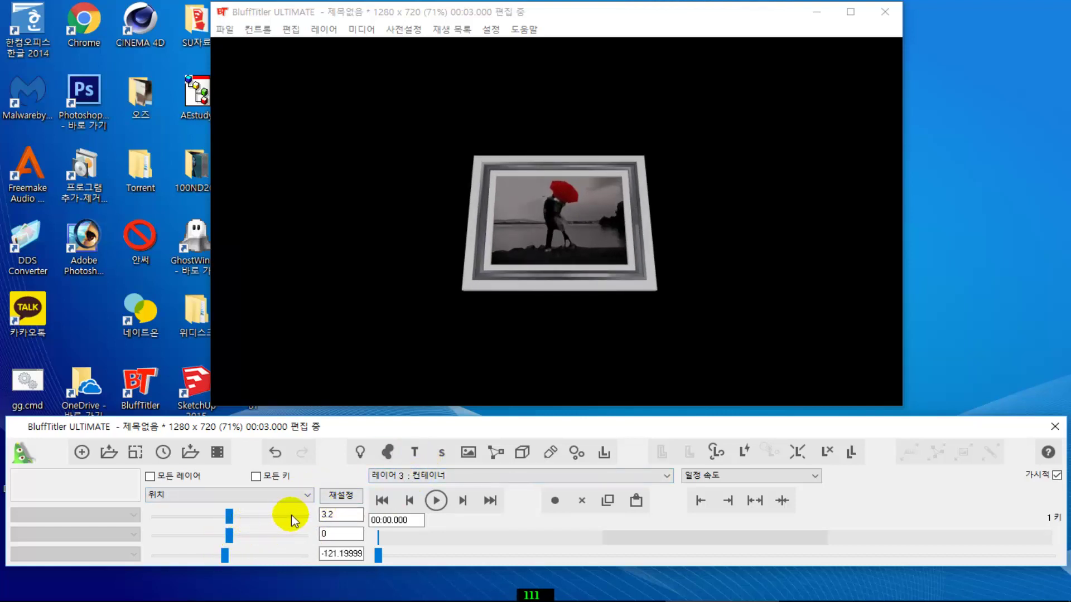
- Rotate the container layer to about 3.67 on the first rotation axis and about -7.27 on the second
{"action": "left_click", "coordinate": [307, 496]}
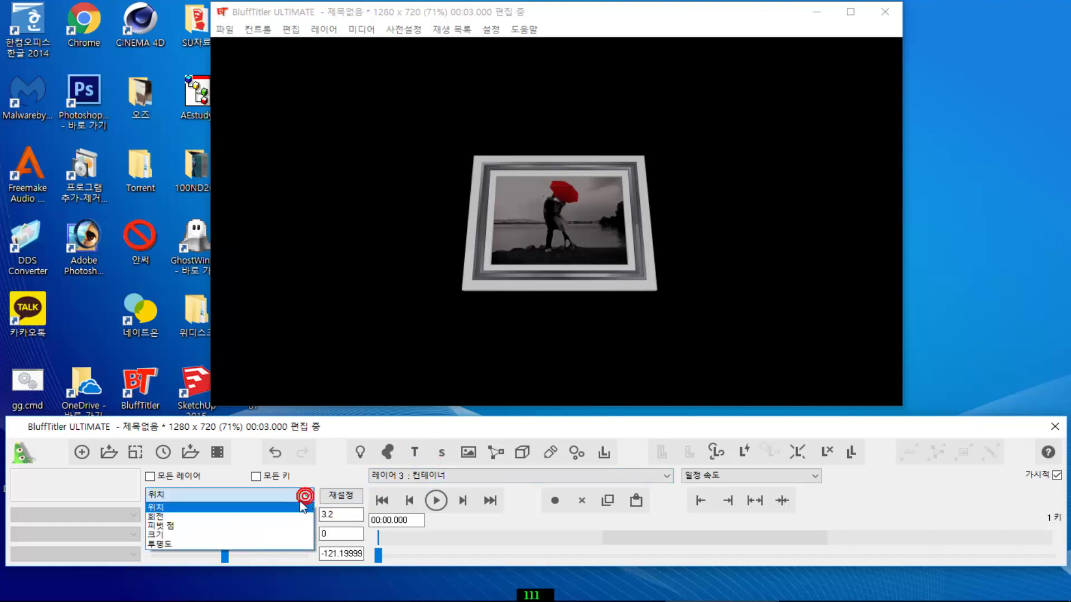
{"action": "left_click", "coordinate": [278, 518]}
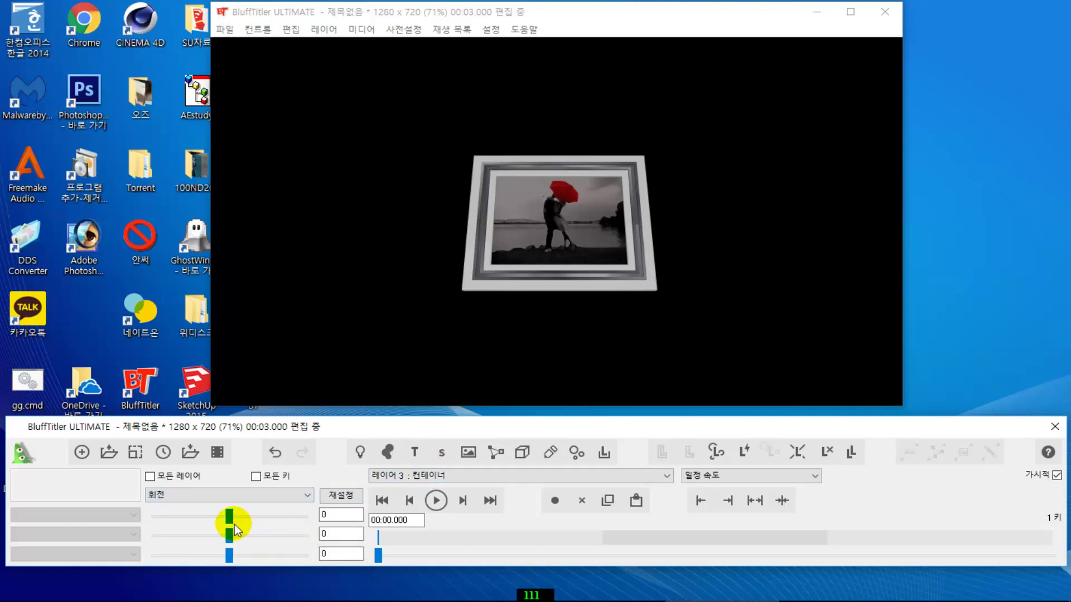
{"action": "mouse_move", "coordinate": [234, 524]}
{"action": "left_mouse_down"}
{"action": "mouse_move", "coordinate": [230, 511]}
{"action": "mouse_move", "coordinate": [238, 531]}
{"action": "mouse_move", "coordinate": [230, 529]}
{"action": "left_mouse_up"}
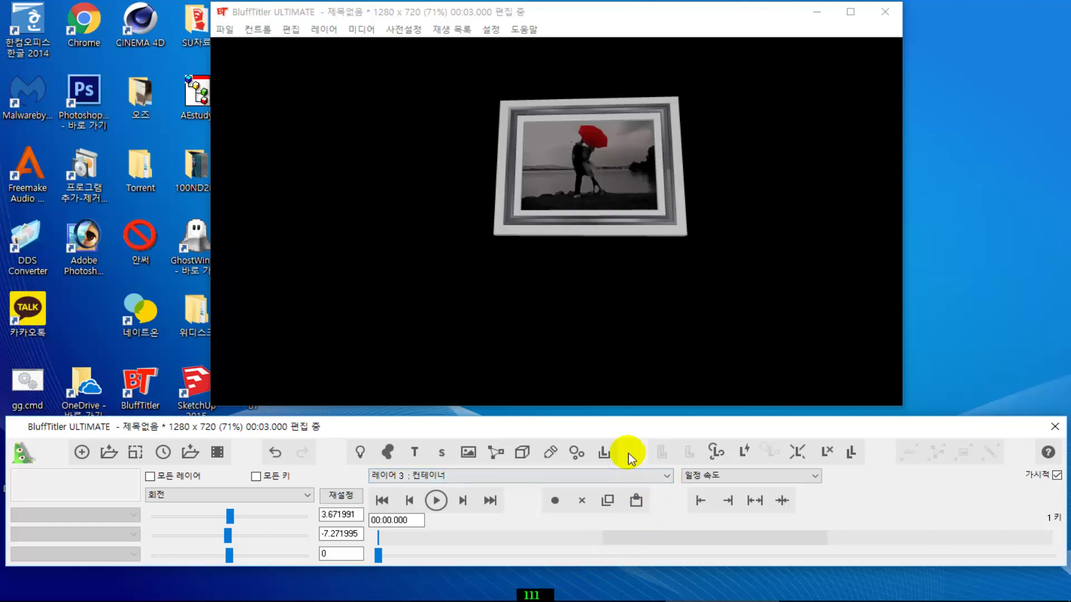
- Try moving the first 액자001.x submodel layer horizontally to about -40.4, and undo the move
{"action": "left_click", "coordinate": [666, 477]}
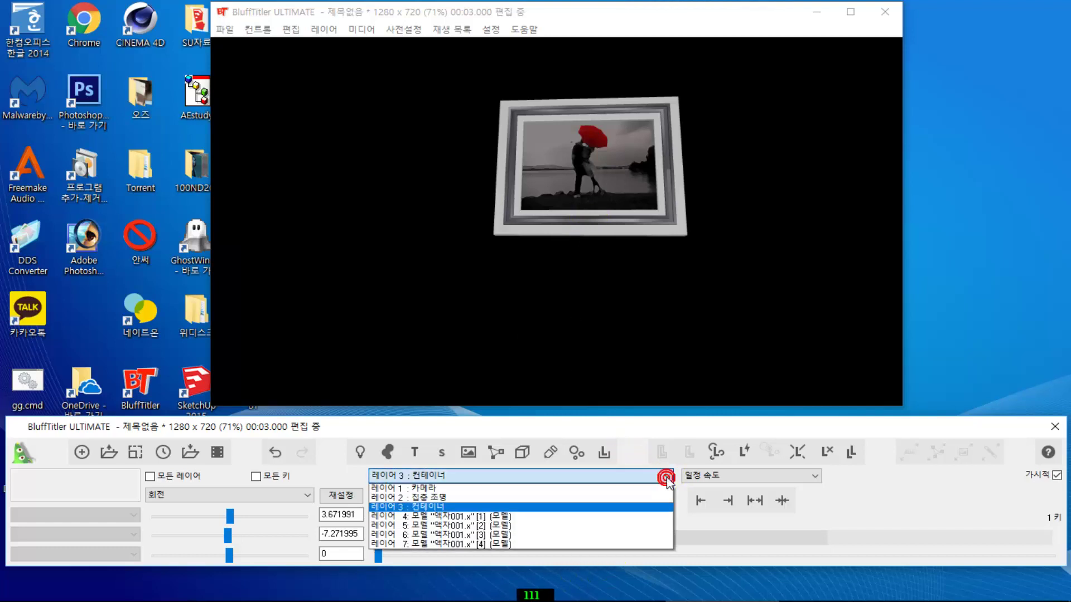
{"action": "left_click", "coordinate": [532, 519]}
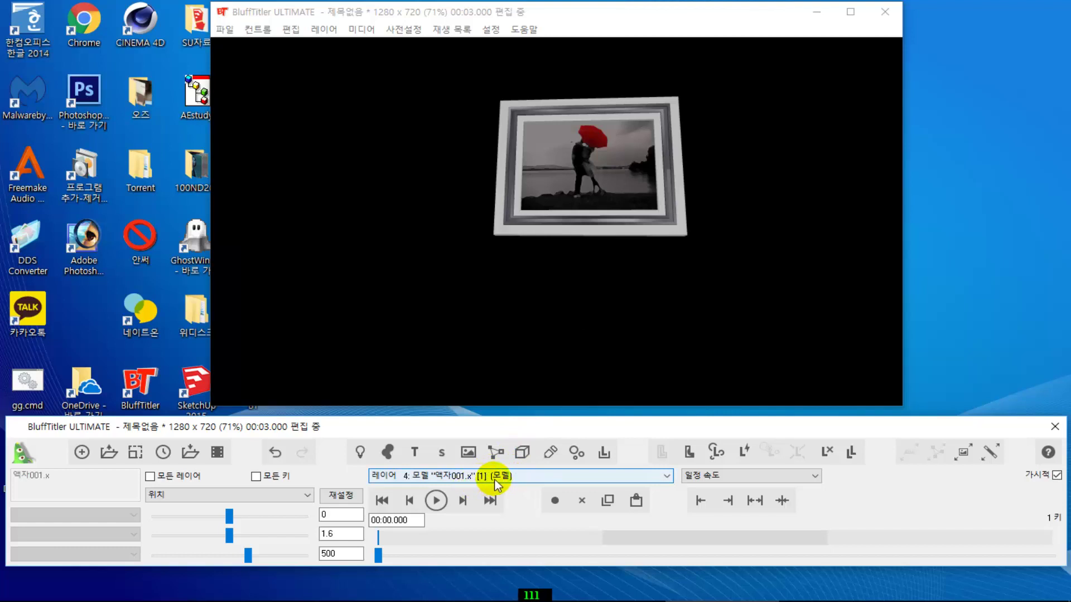
{"action": "left_click", "coordinate": [230, 517]}
{"action": "left_click_drag", "start_coordinate": [231, 519], "coordinate": [228, 517]}
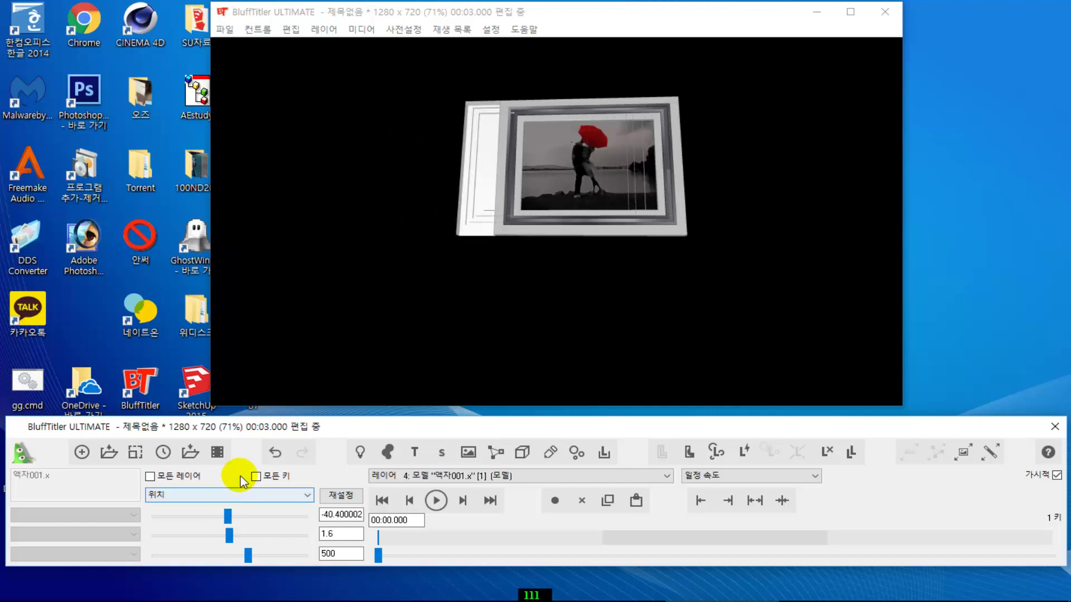
{"action": "left_click", "coordinate": [275, 455]}
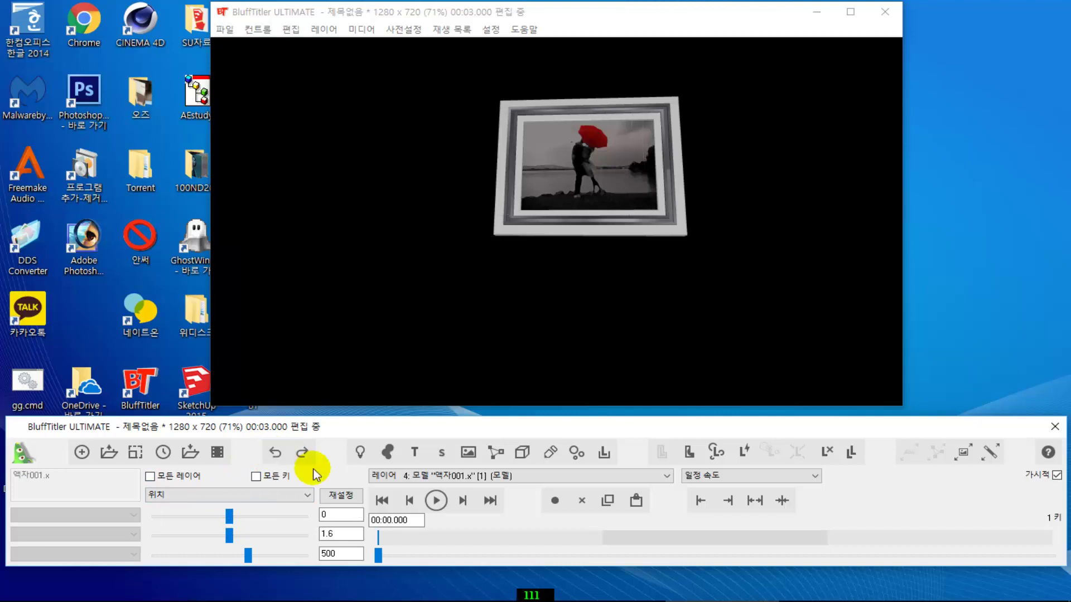
- Make the second 액자001.x submodel layer the active layer
{"action": "left_click", "coordinate": [669, 476]}
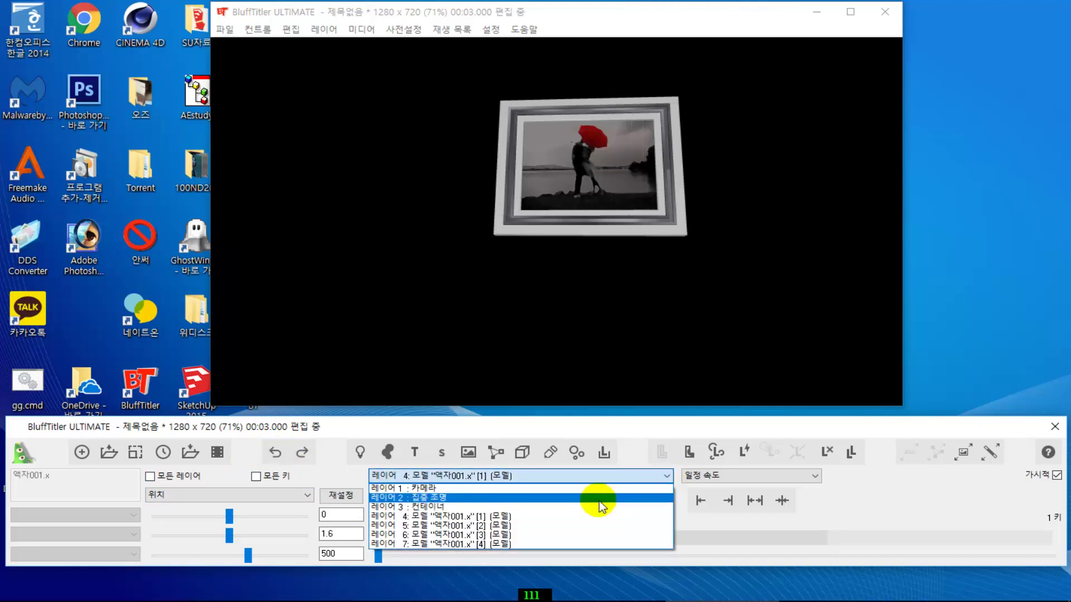
{"action": "left_click", "coordinate": [559, 526]}
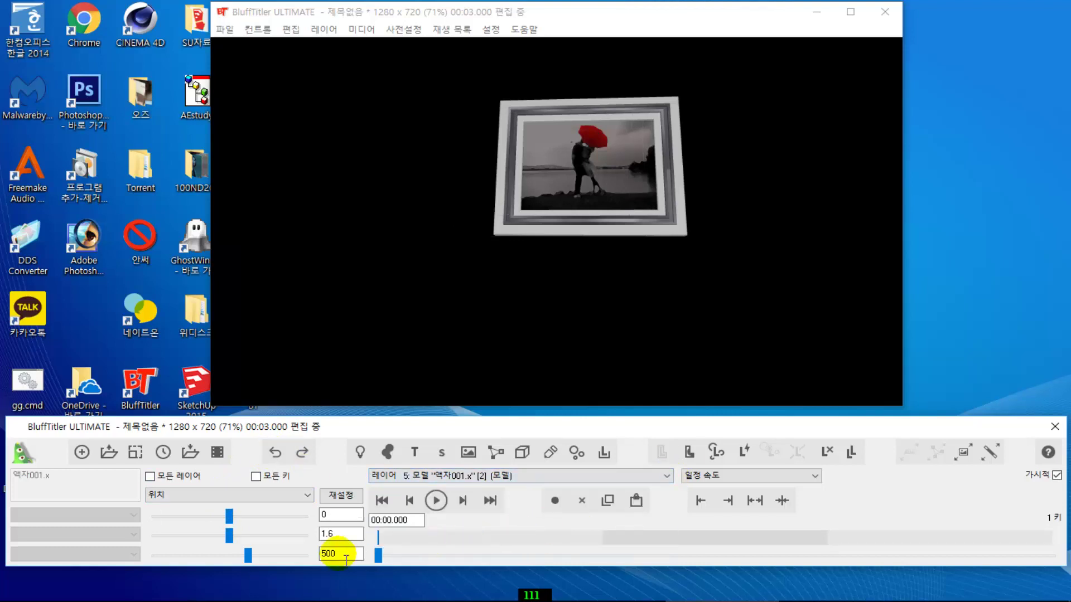